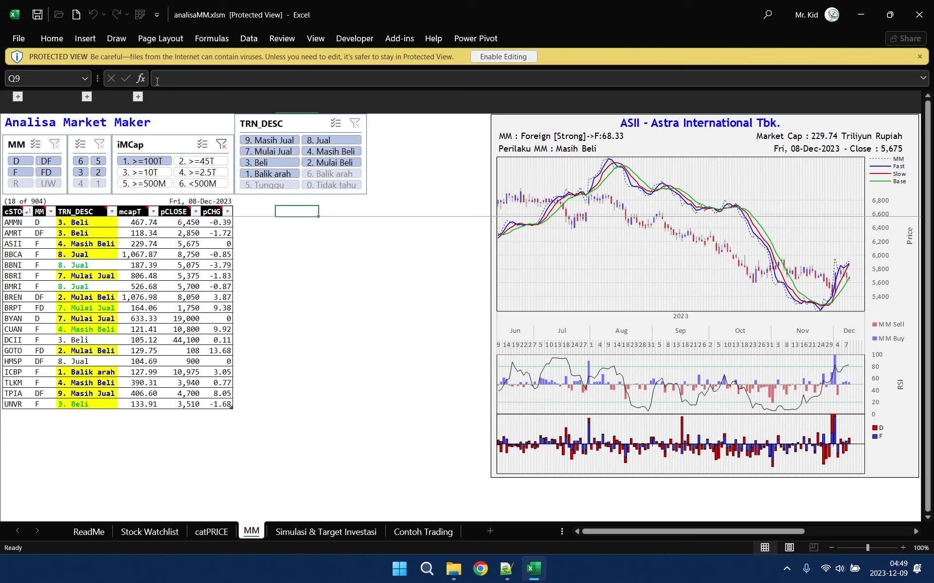
Step: Enable editing and active content in the analisaMM workbook, and open the Stock Watchlist sheet
click(496, 57)
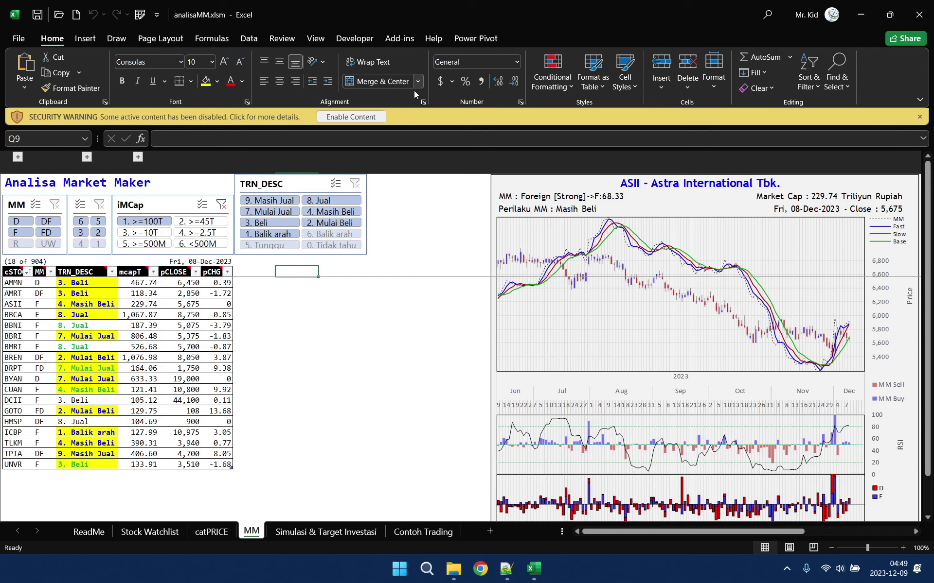
click(351, 118)
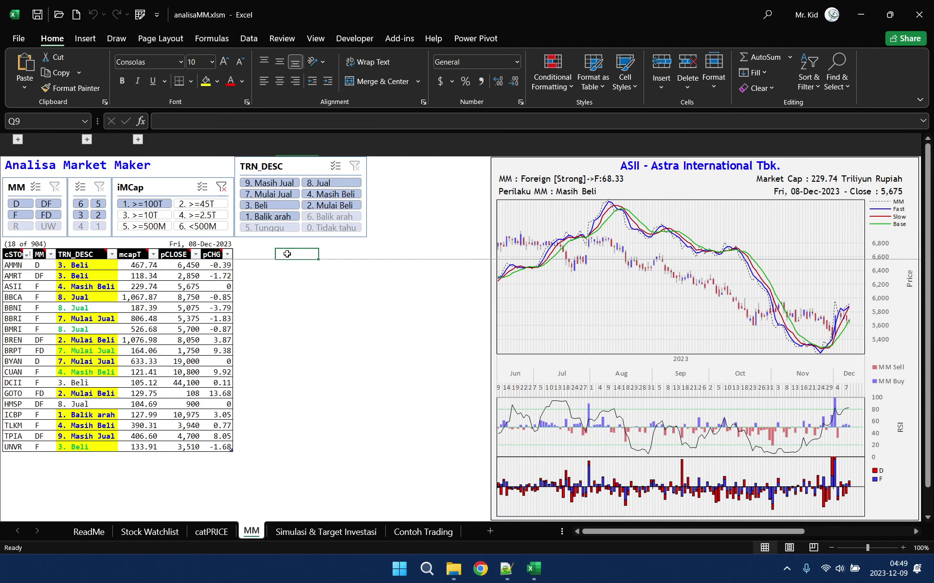
click(153, 533)
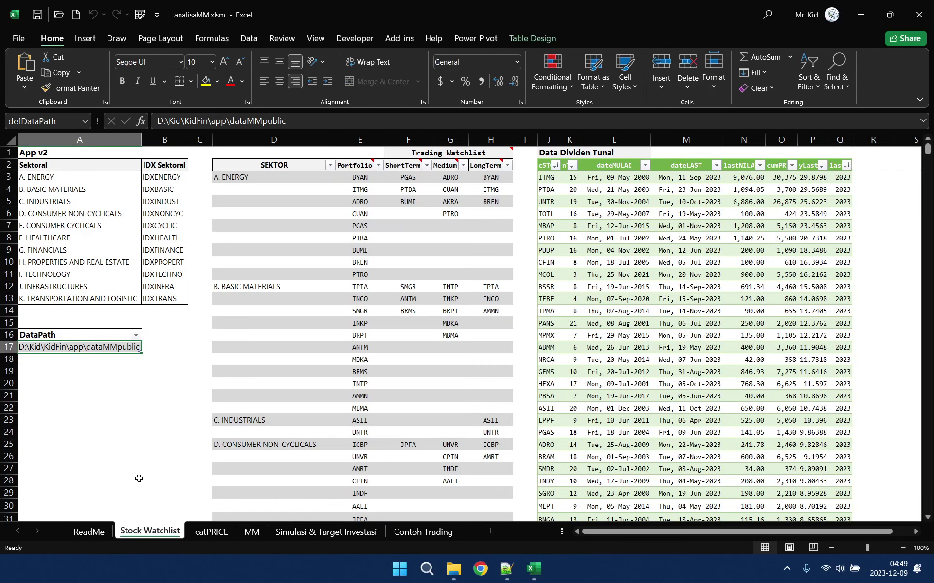
Step: Switch to File Explorer, open the dataMMpublic folder inside AnalisaMM and copy its full path
click(452, 570)
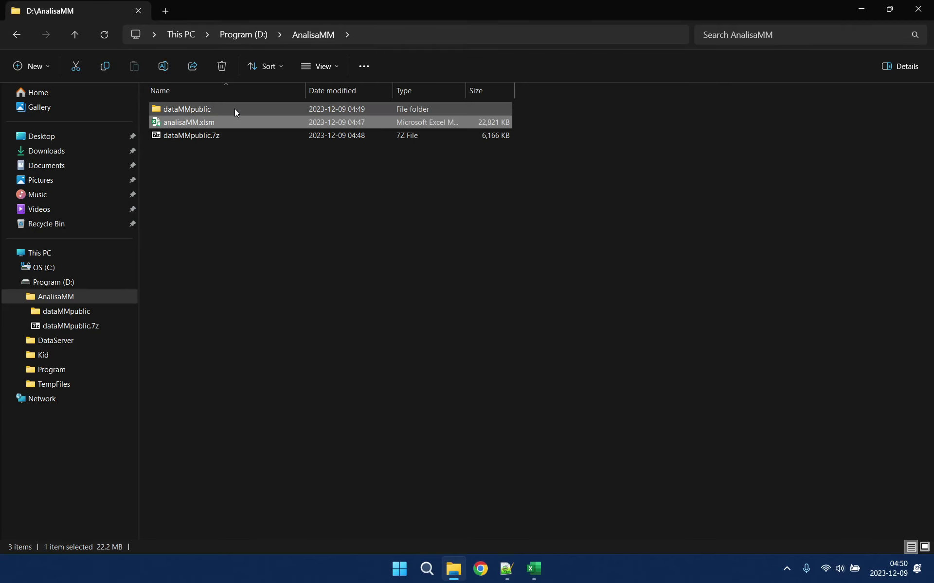
double_click(235, 109)
click(439, 39)
key(ctrl+c)
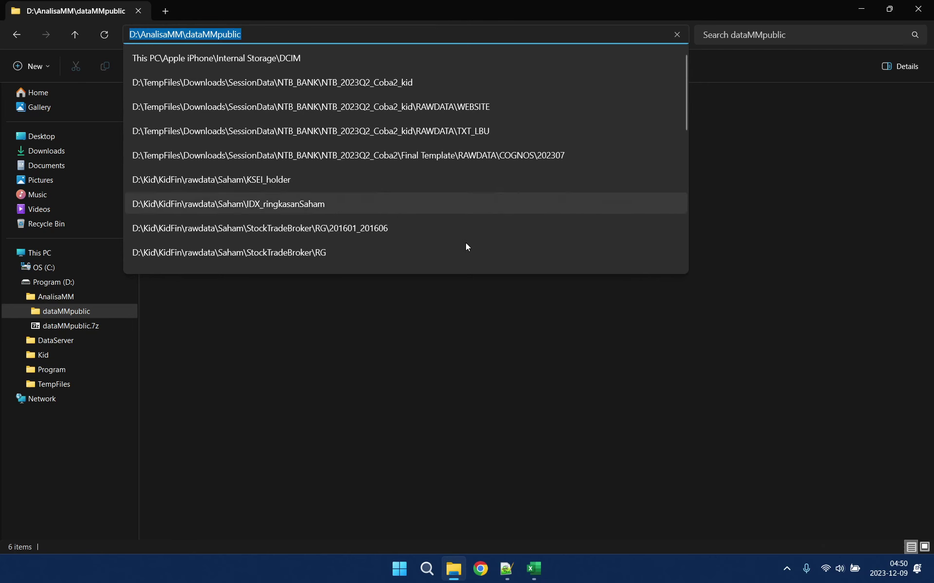
click(440, 371)
Step: Switch back to Excel and replace the DataPath value in cell A17 with the copied path D:\AnalisaMM\dataMMpublic
click(534, 568)
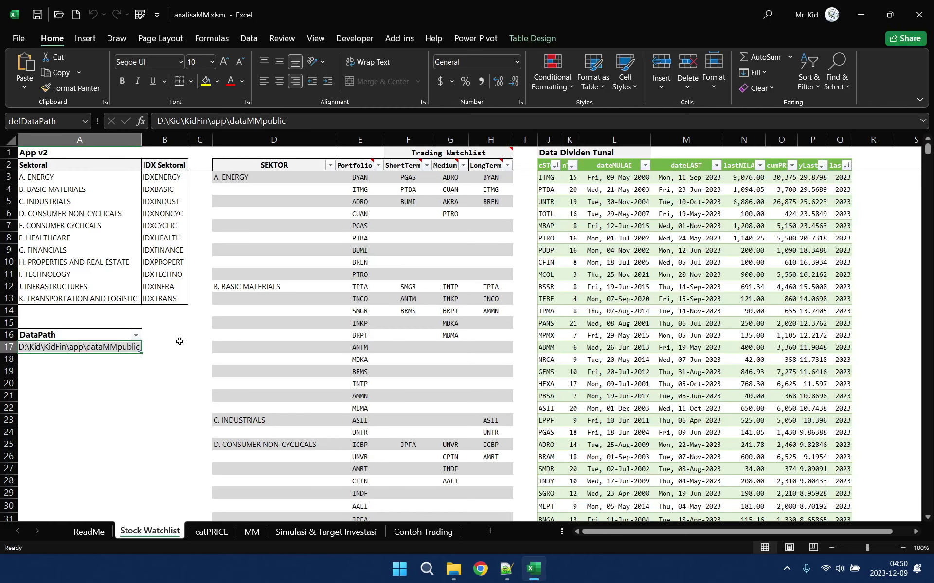
drag(311, 121, 113, 123)
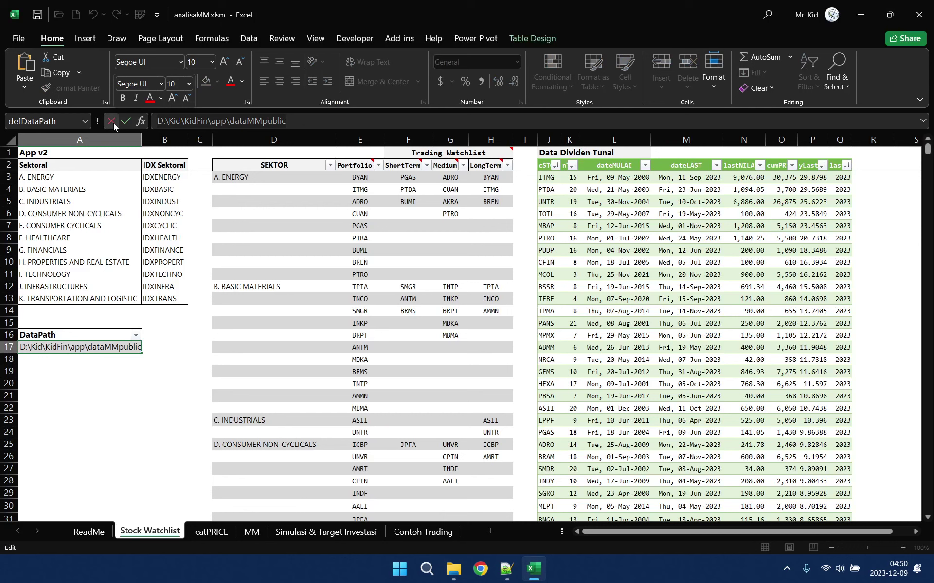
key(BackSpace)
key(ctrl+v)
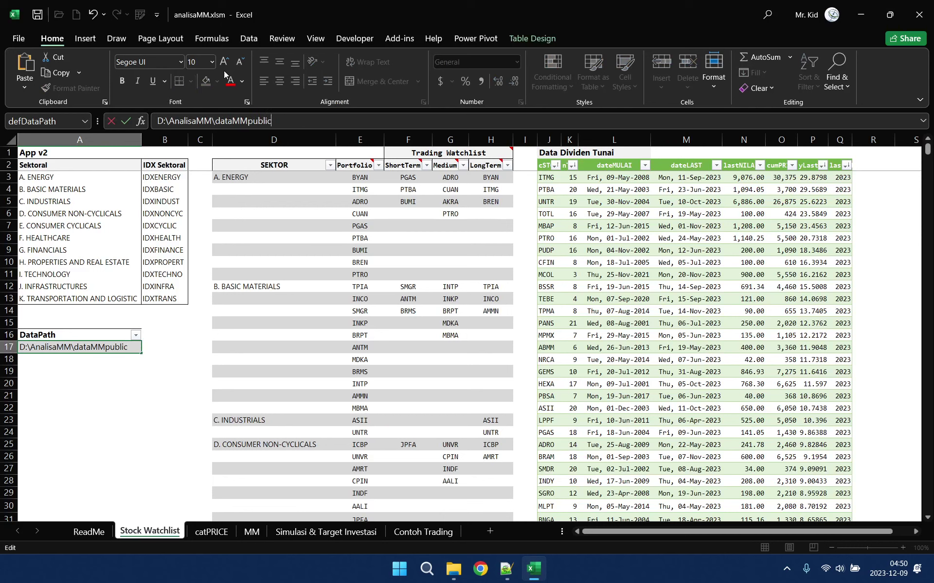
click(115, 376)
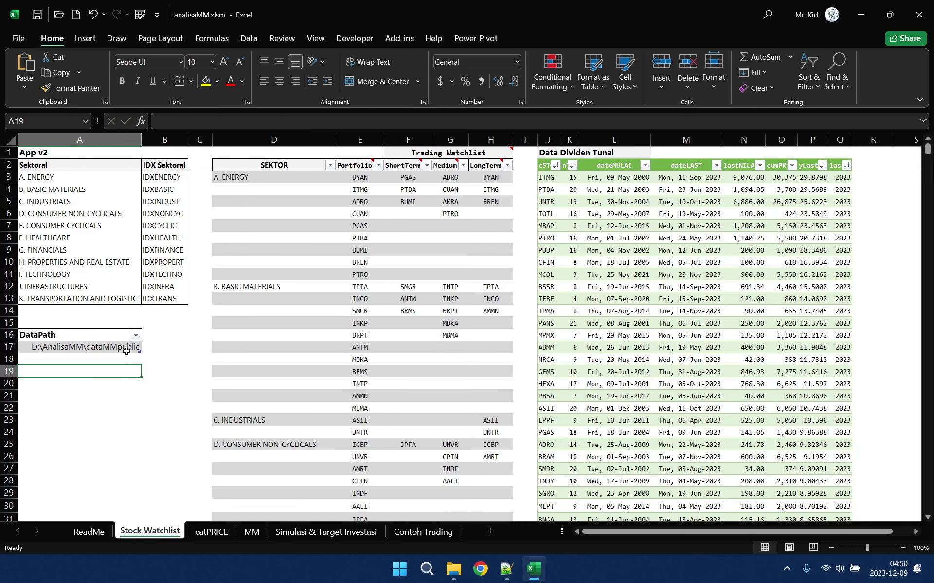
click(126, 350)
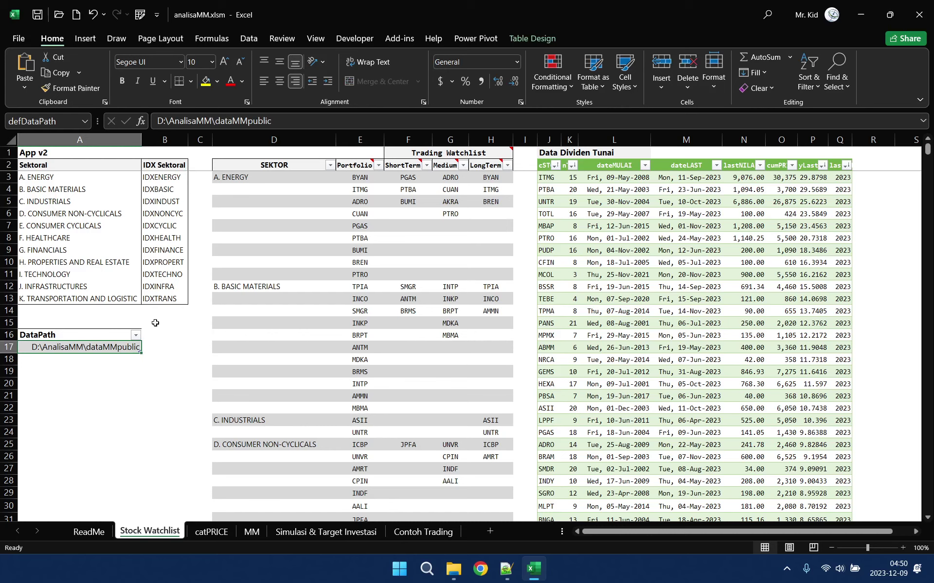
Step: In the global data load query options, select never detecting column types and headers, and specify custom default load settings
click(250, 38)
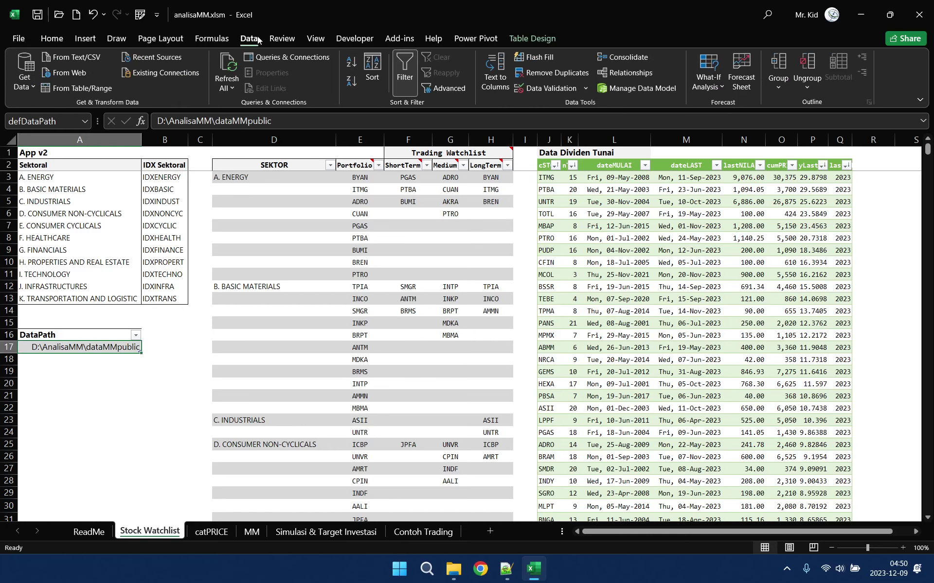
click(54, 39)
click(255, 38)
click(30, 89)
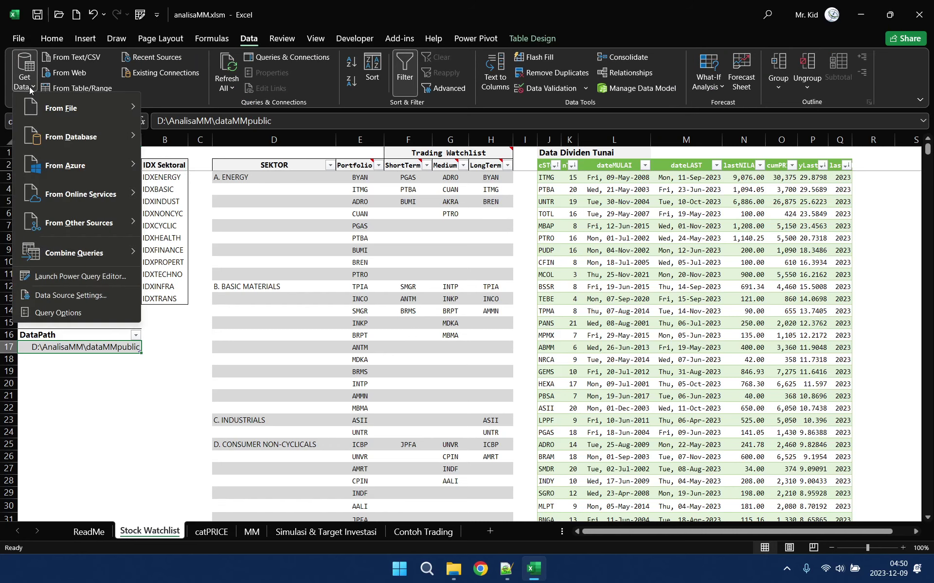
click(92, 312)
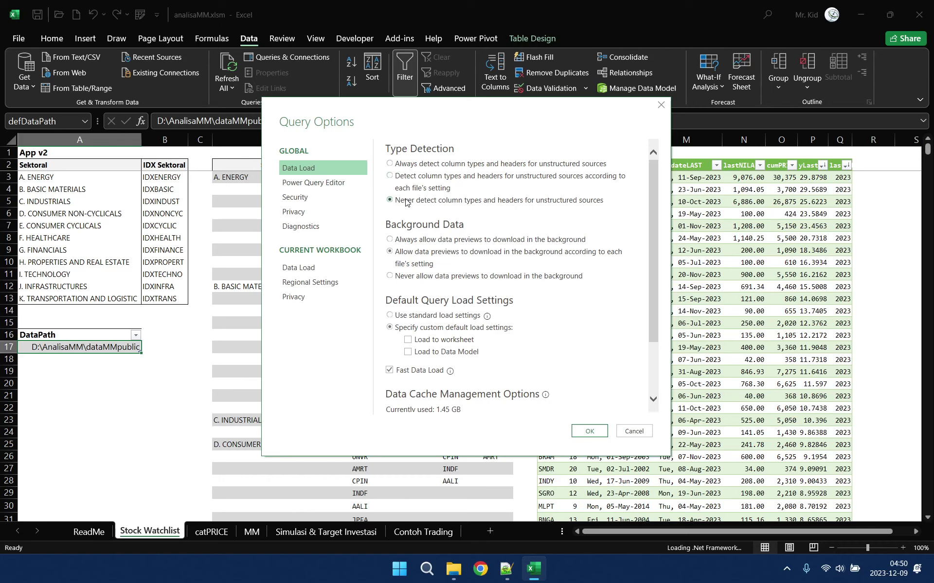
click(471, 200)
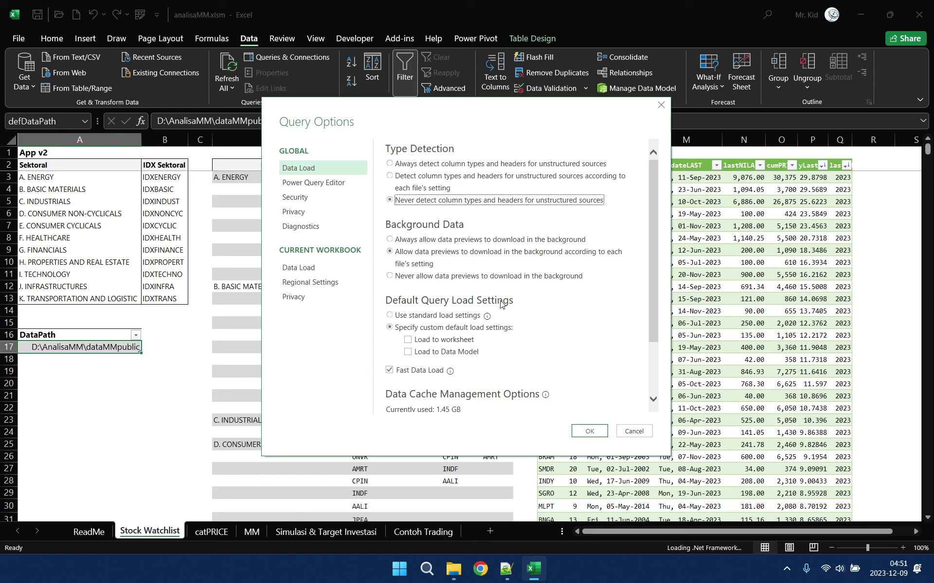
click(412, 333)
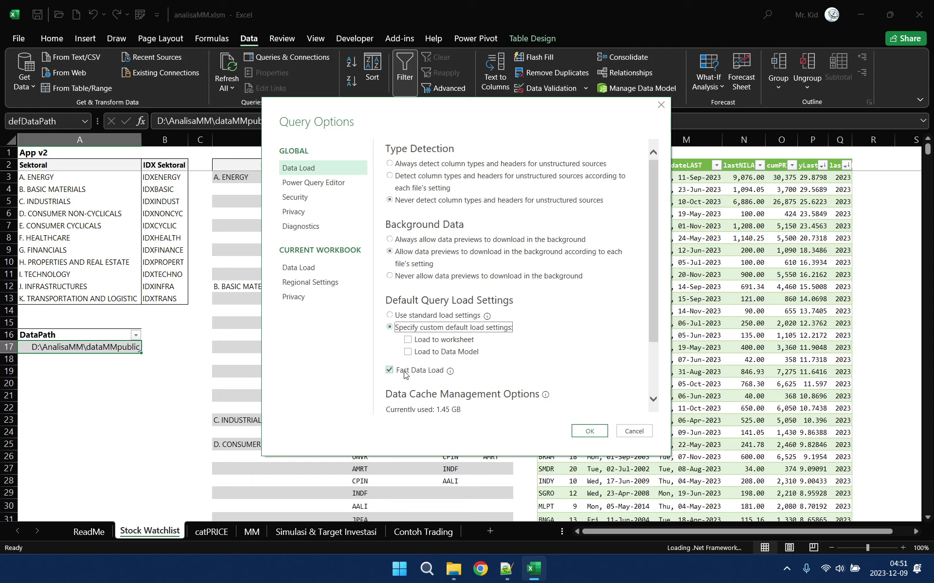
scroll(583, 363, down, 3)
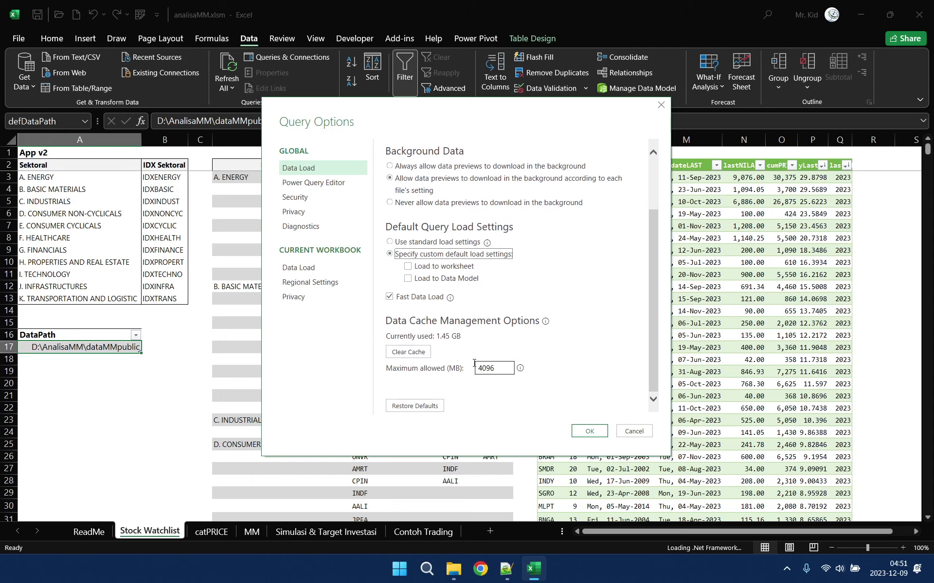
Step: Review the global Power Query Editor, Security, Privacy and Diagnostics query options
click(307, 183)
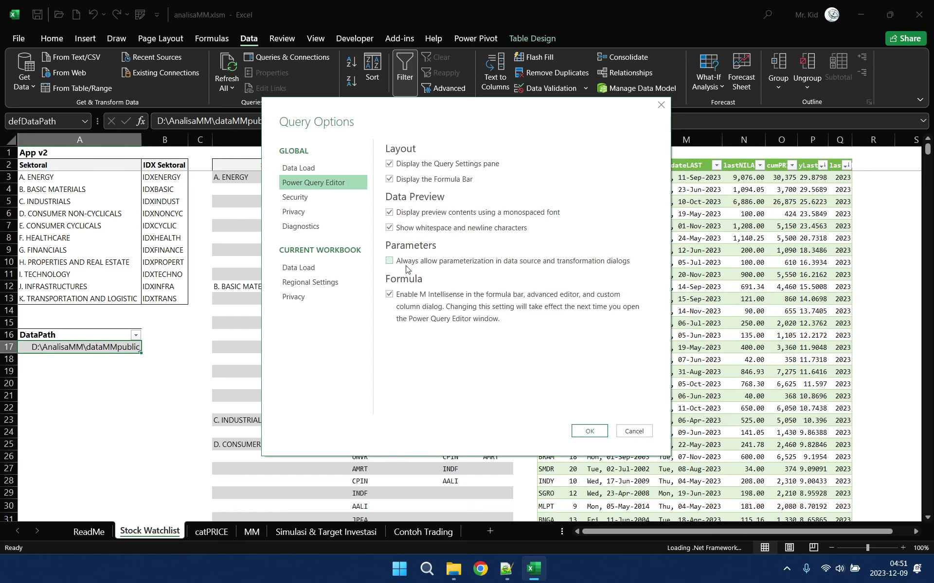
click(315, 198)
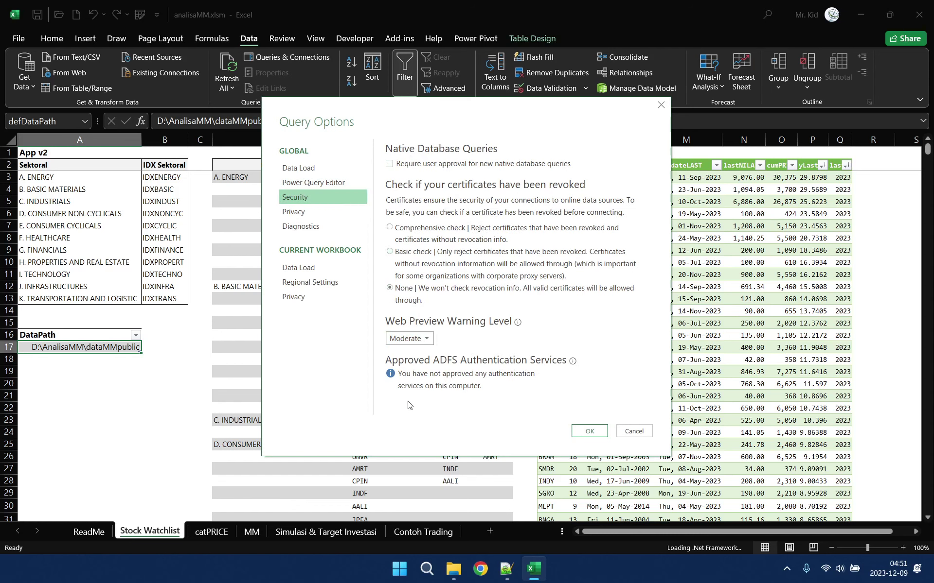
click(318, 213)
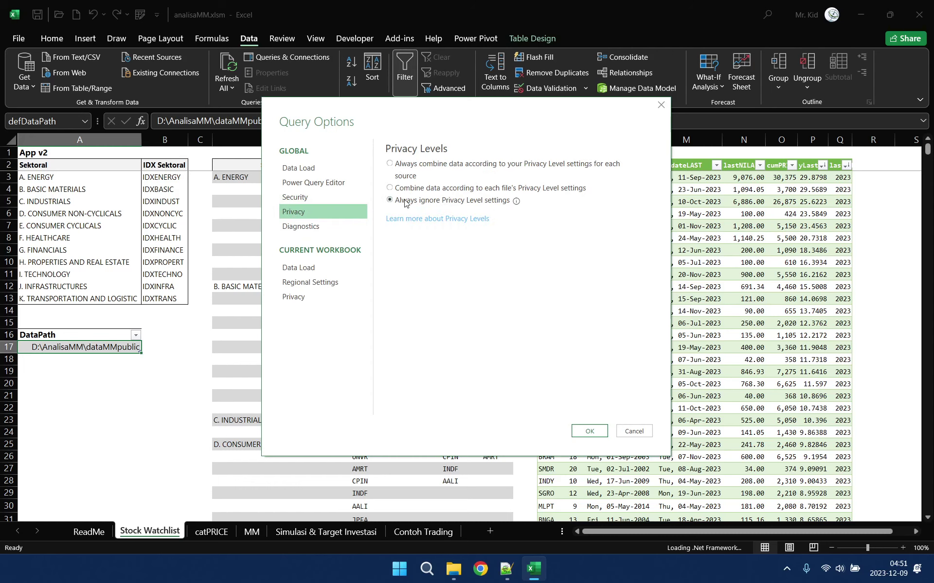
click(304, 229)
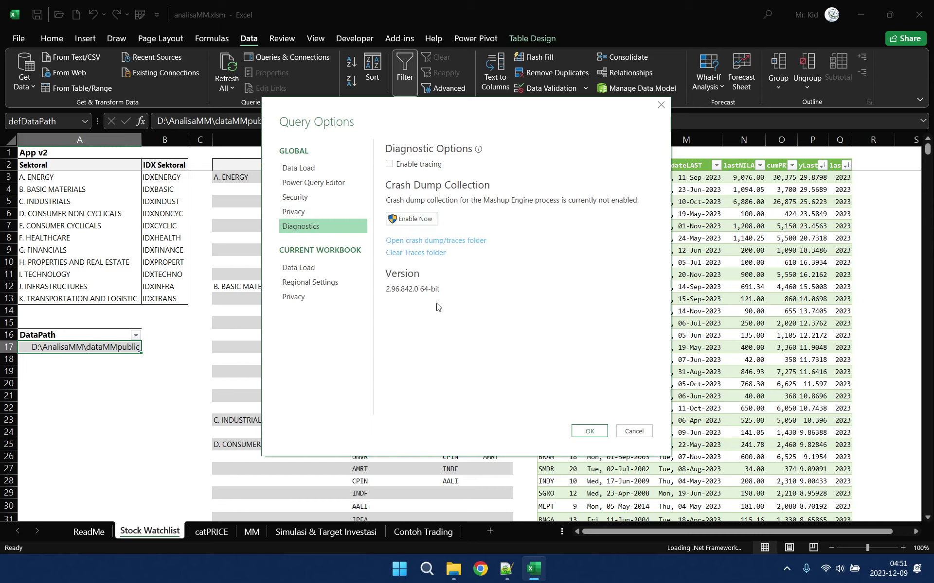
Step: For the current workbook, disable creating relationships between tables when adding to the Data Model, check the regional and privacy options, and apply the settings
click(305, 267)
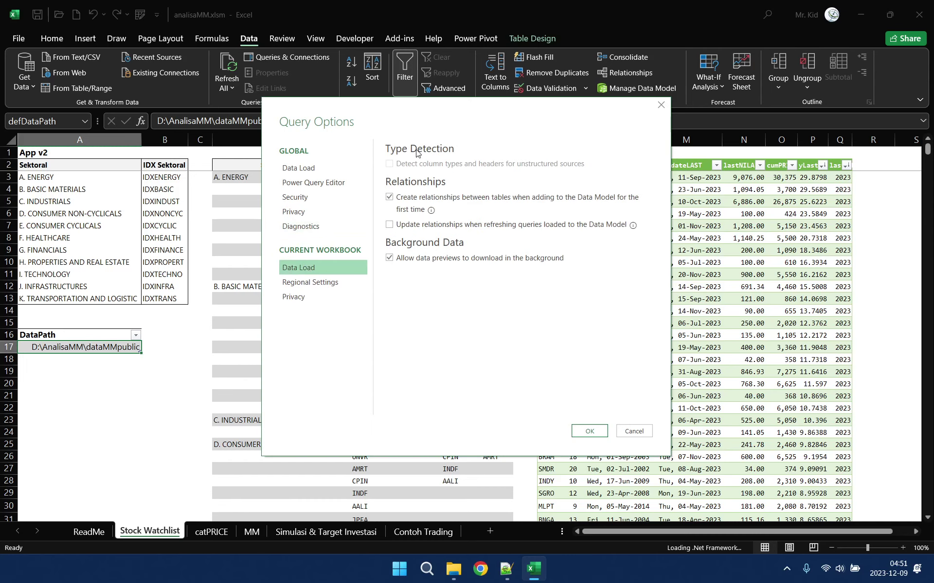
click(396, 202)
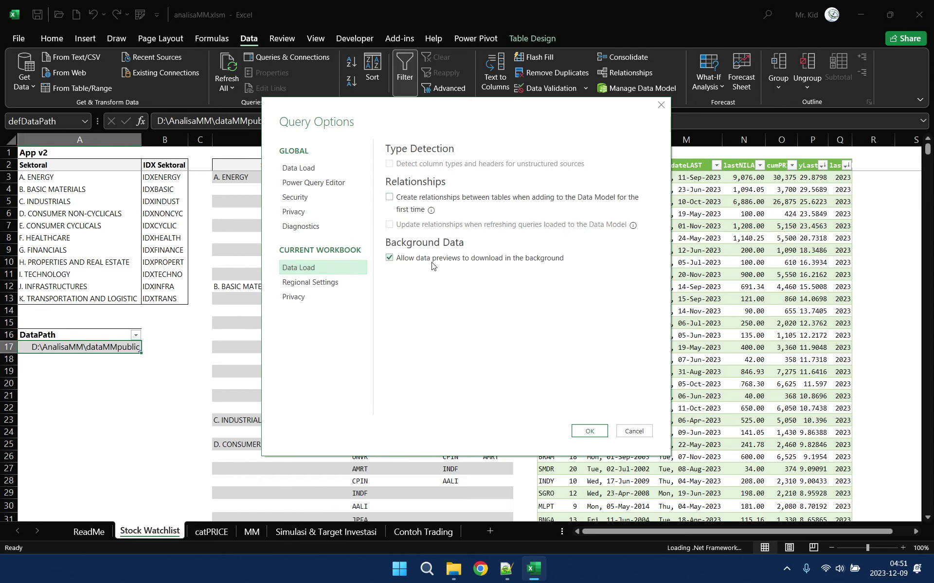
click(310, 283)
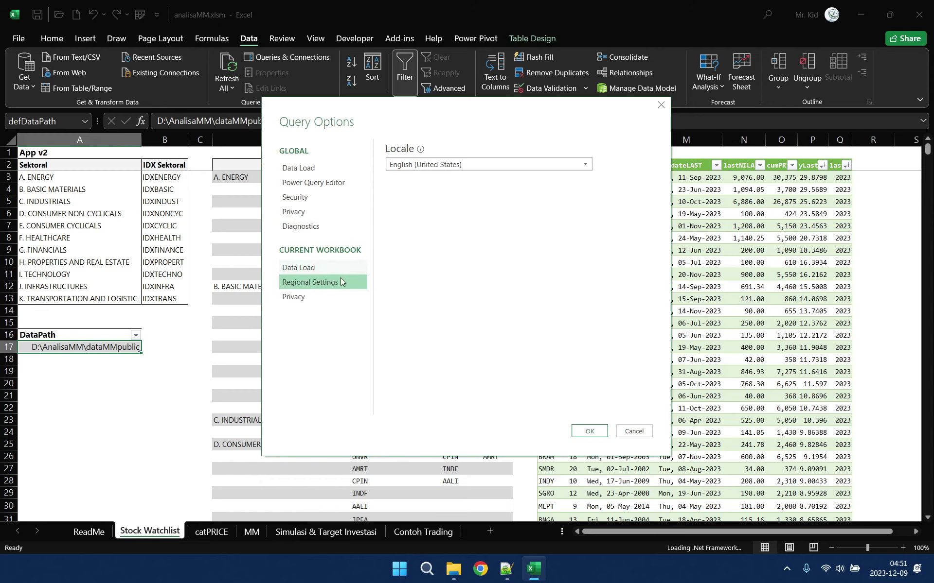
click(299, 298)
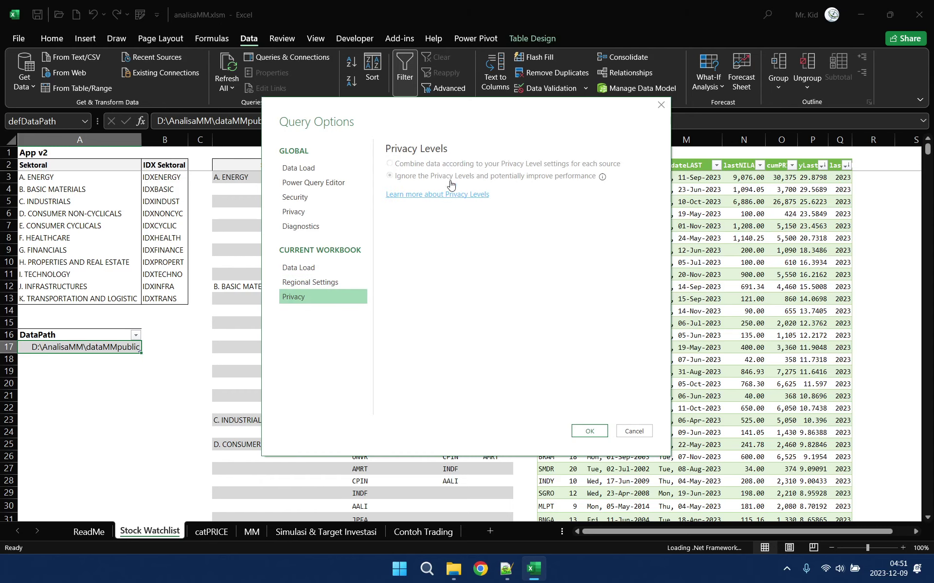
click(586, 432)
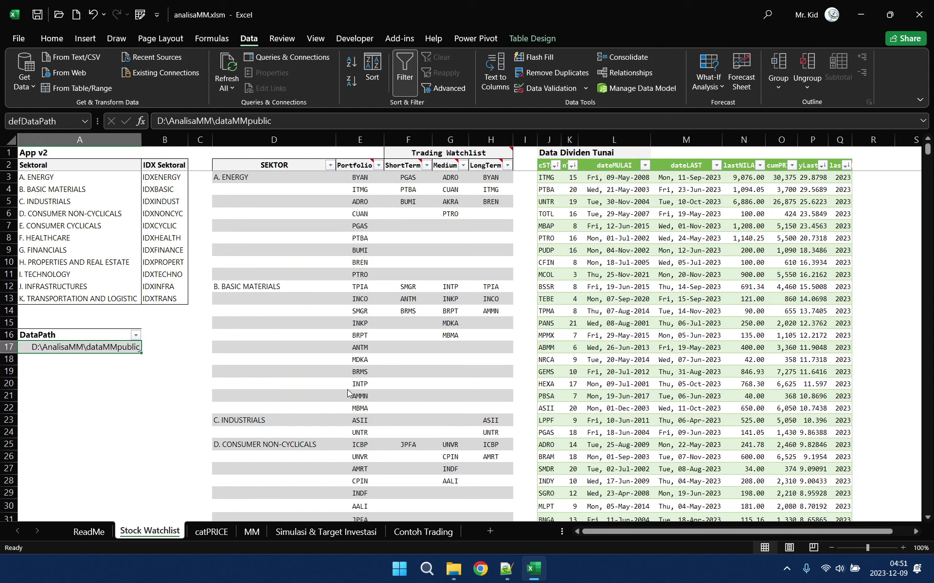
Step: Refresh all data queries in the workbook and save the file
click(222, 63)
click(231, 88)
click(252, 107)
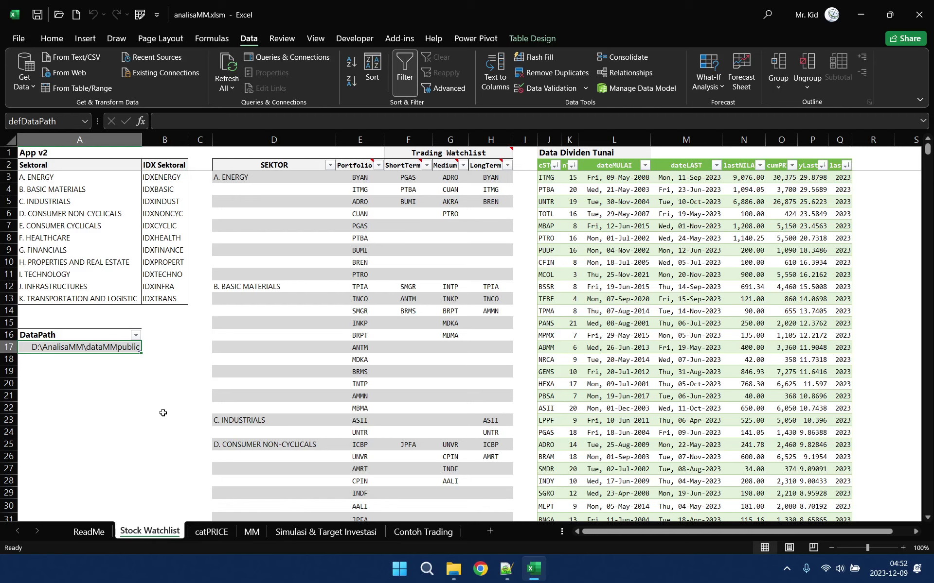
click(165, 322)
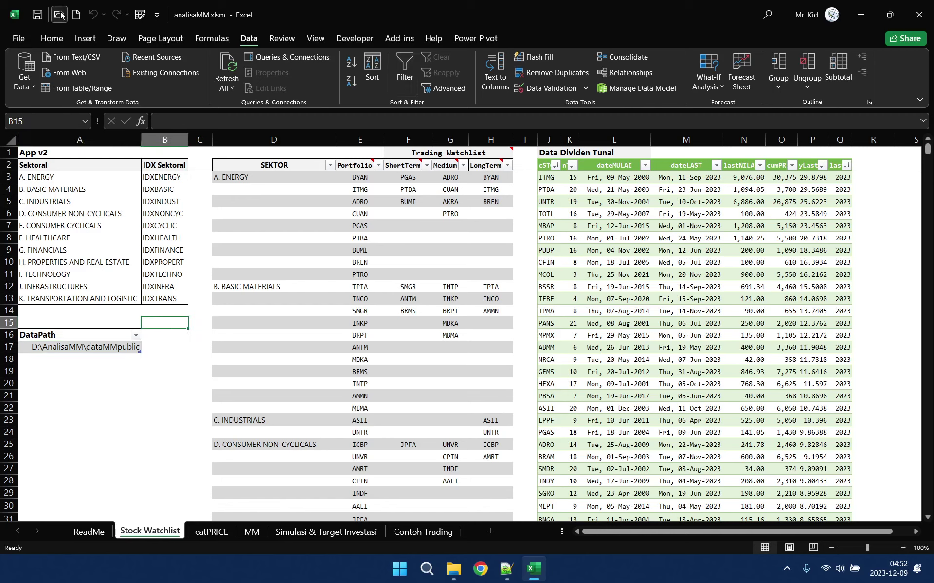
click(36, 14)
Step: Examine the watchlist table's SEKTOR, Portfolio, ShortTerm, Medium and LongTerm column headers and their notes
drag(272, 165, 491, 165)
click(356, 164)
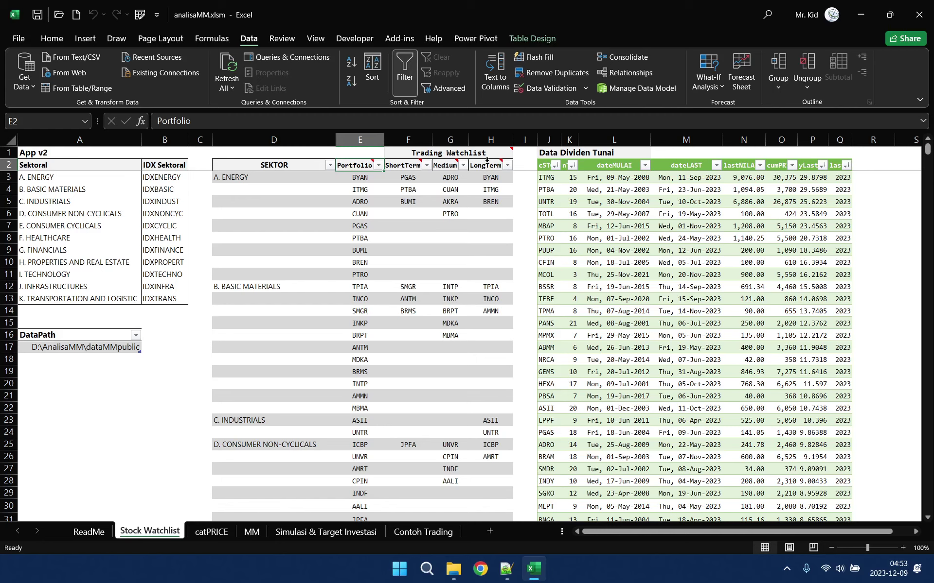
mouse_move(486, 167)
mouse_move(409, 182)
Step: Open the catPRICE sheet and inspect the price details of fraction 1 in the 50 - 200 range, leaving the group collapsed
click(202, 536)
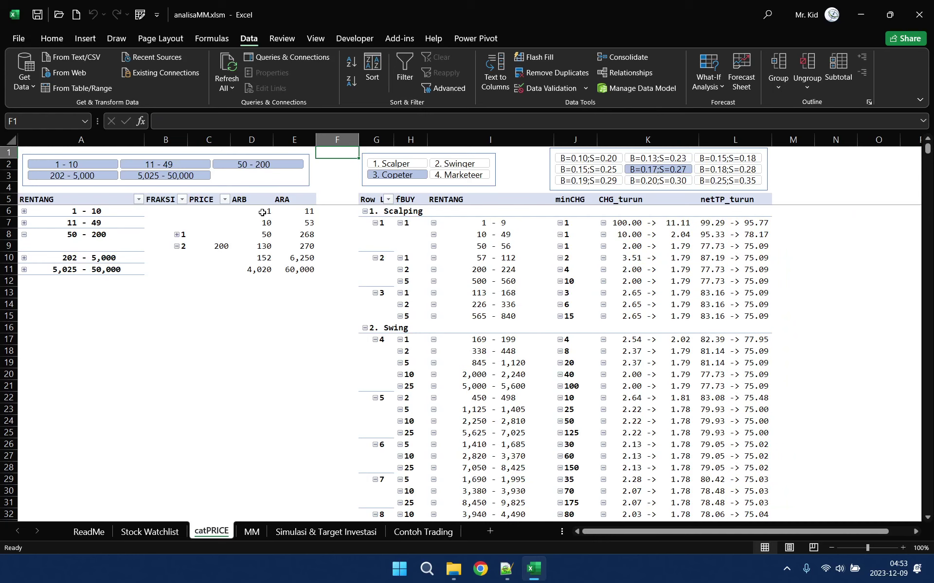
click(177, 235)
click(177, 235)
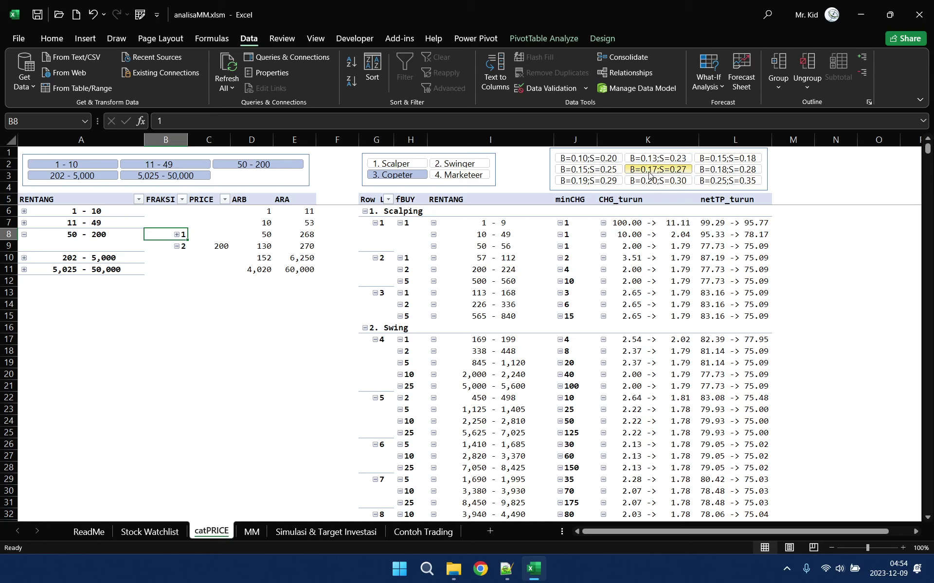
Step: Compare the price range table under the Scalper and Swinger trader types, and return the filter to Copeter
click(402, 173)
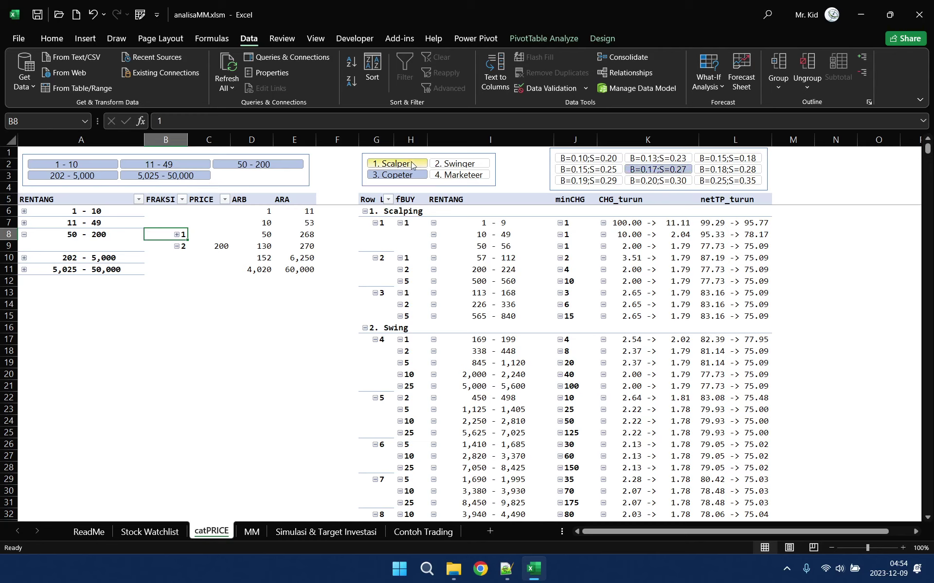
click(411, 164)
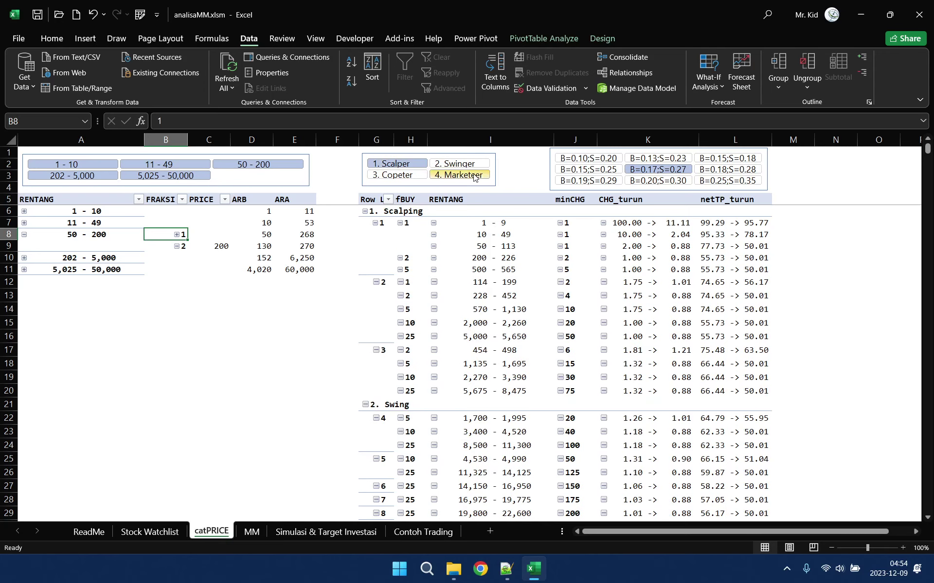
click(457, 165)
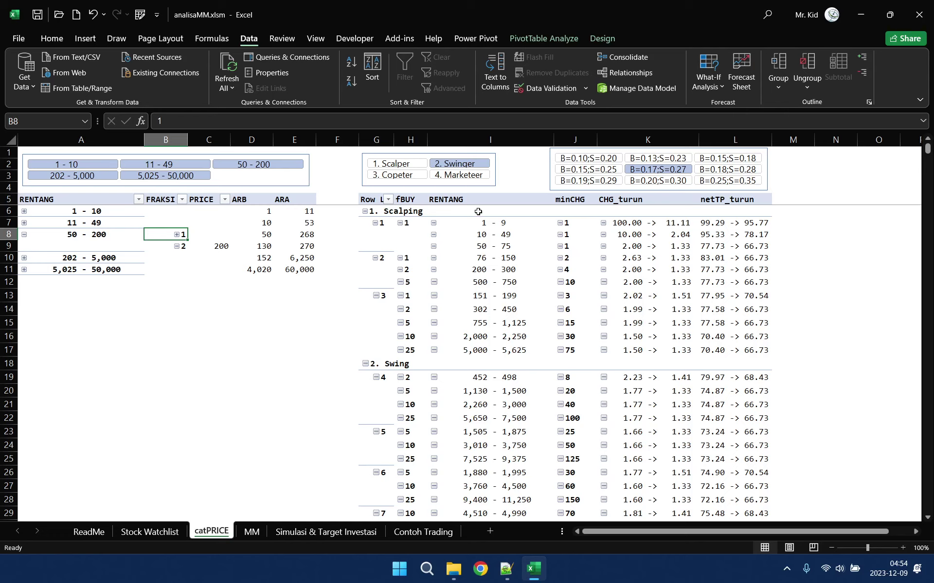
click(410, 176)
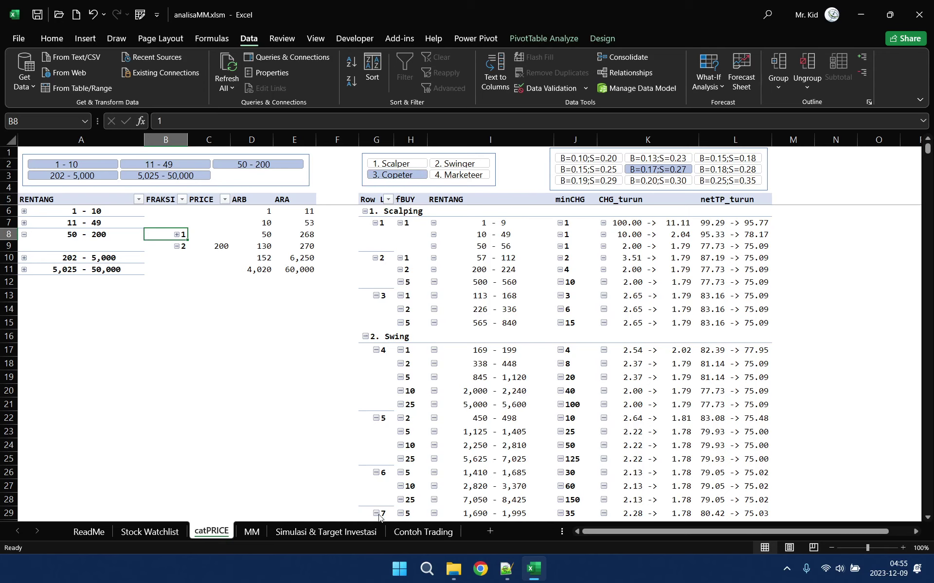
Step: View the MM sheet and examine the 2022 buy-sell schedule on the Simulasi & Target Investasi sheet
click(254, 533)
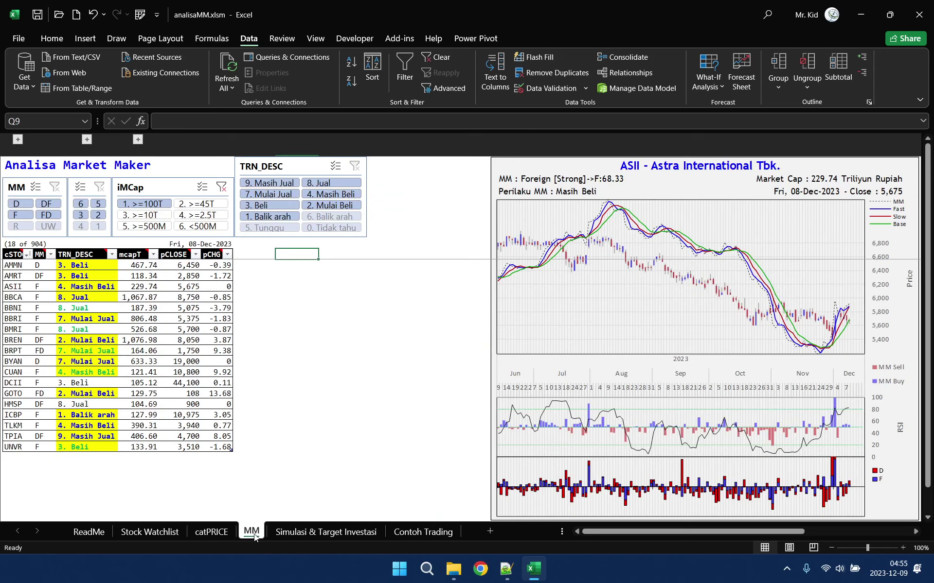
click(293, 534)
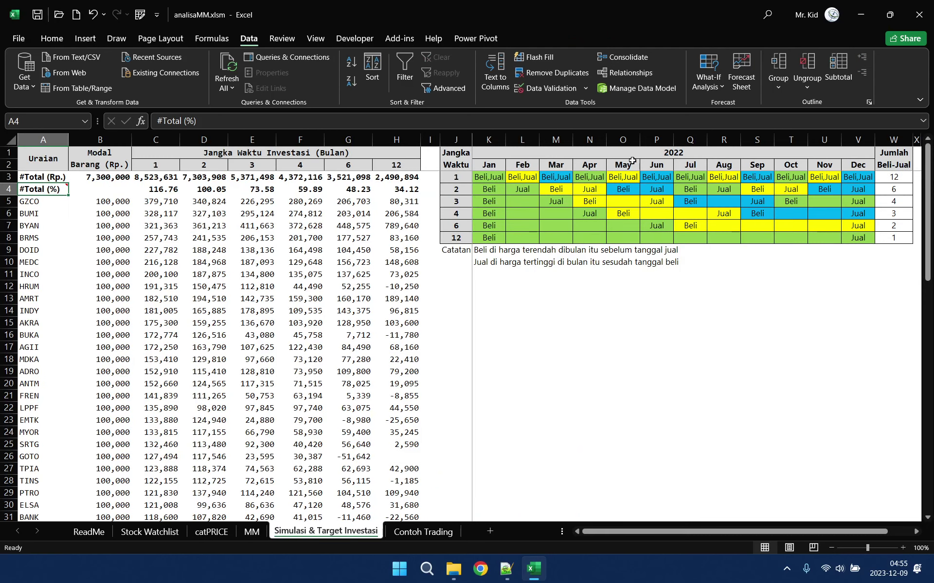
click(673, 152)
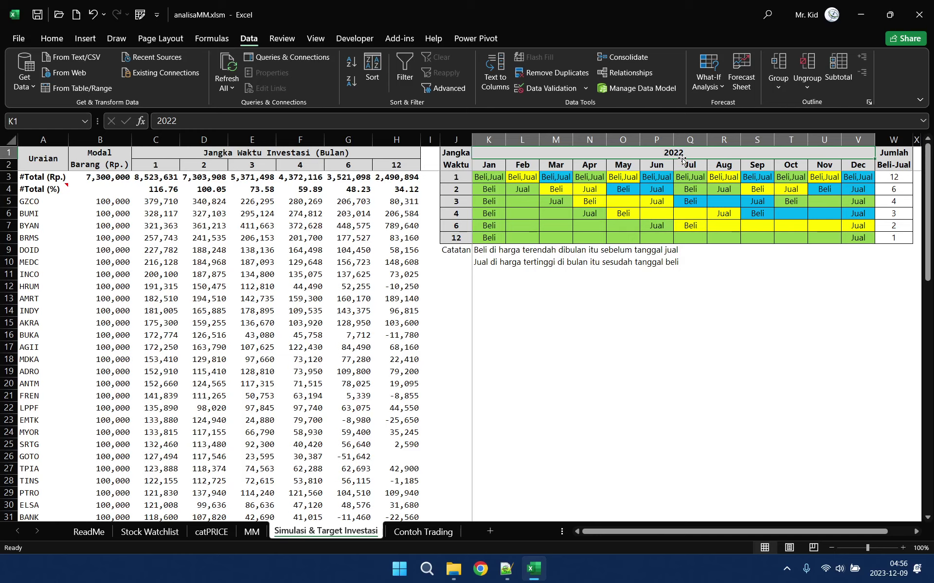
Step: Examine the NCKL trading example on the Contoh Trading sheet and the instructions on the ReadMe sheet
click(421, 534)
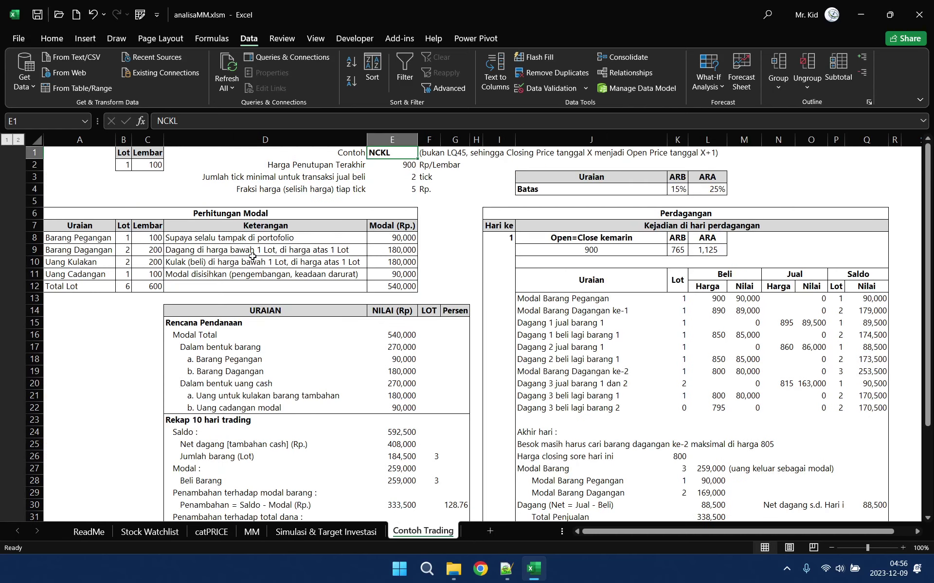
click(234, 154)
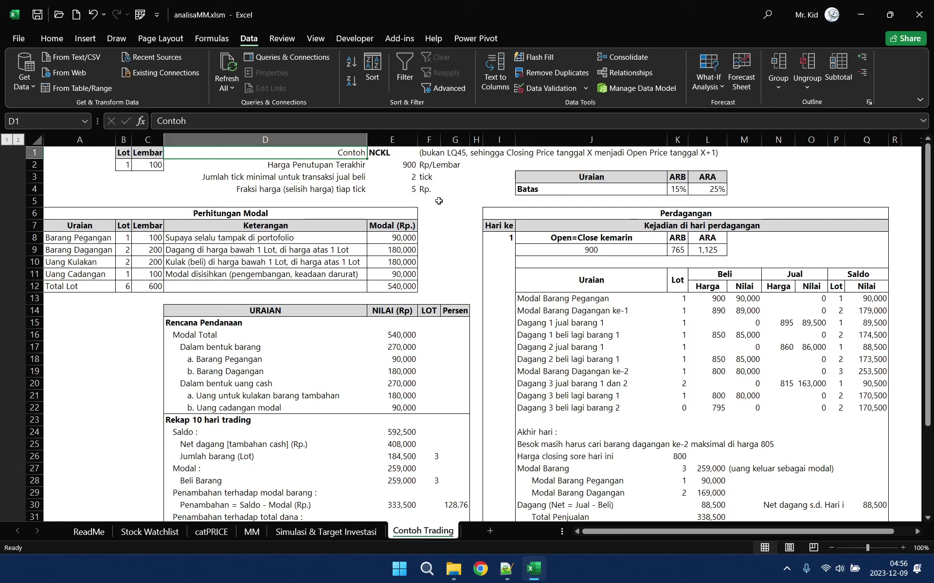
click(347, 202)
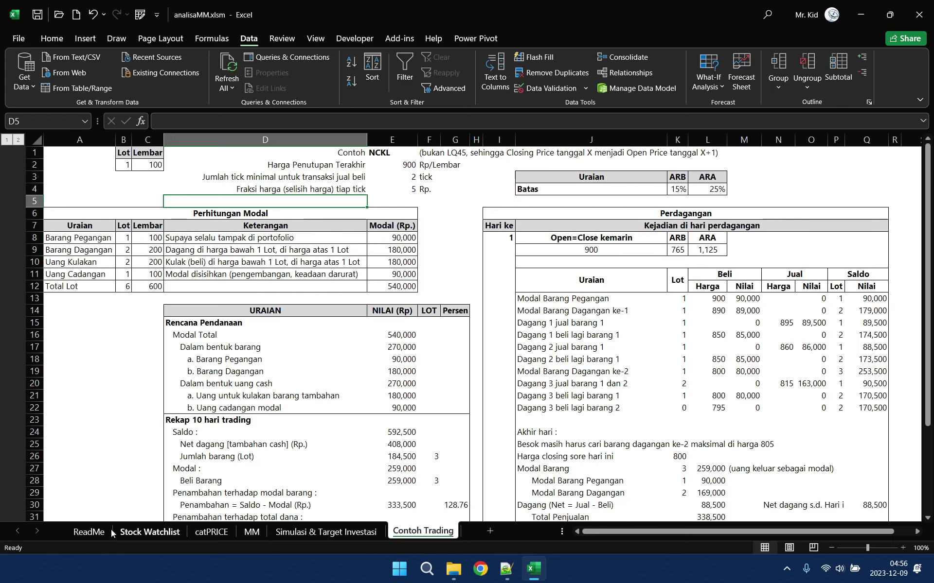
click(87, 533)
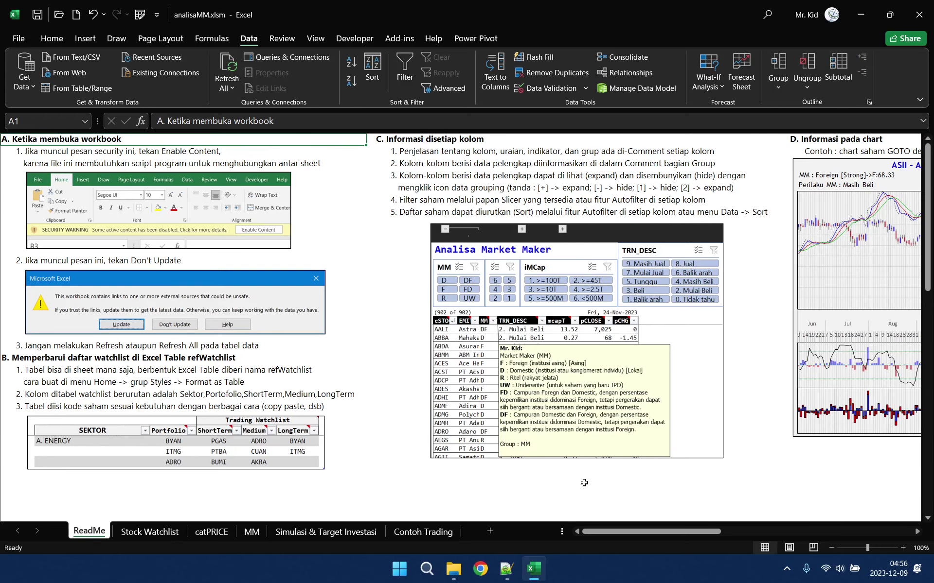
Step: On the MM sheet, expand the company name and RSI to MMst column groups to inspect them, and collapse both again
click(252, 533)
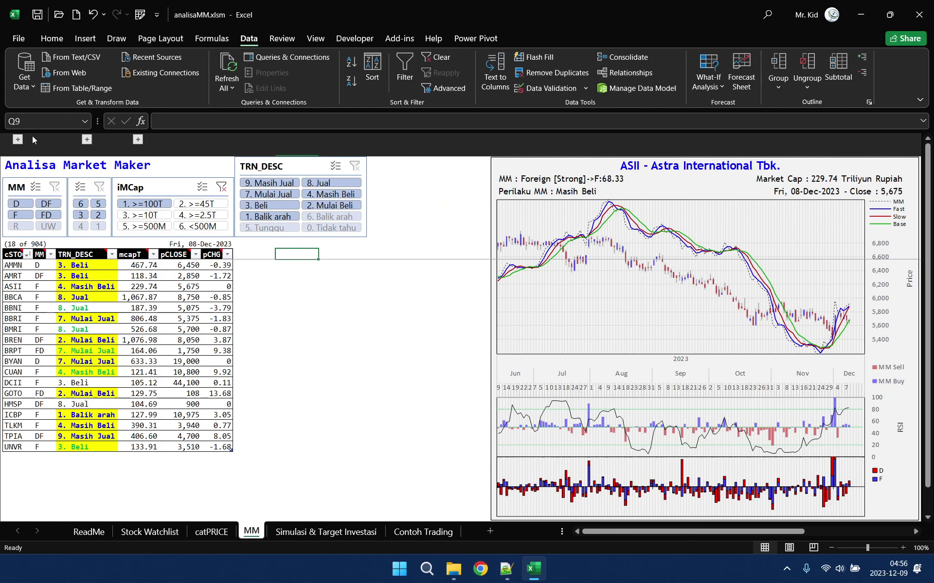
click(18, 139)
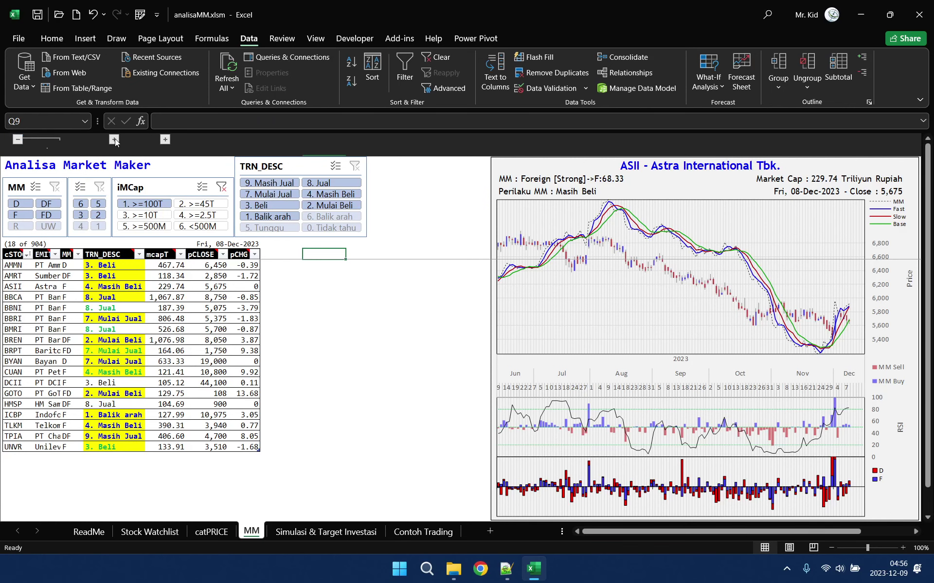
click(113, 139)
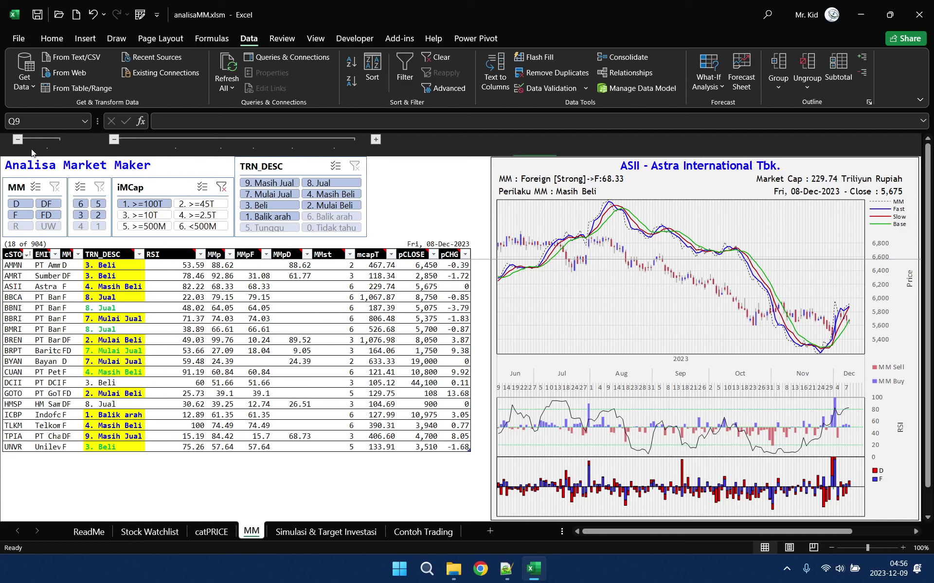
click(17, 139)
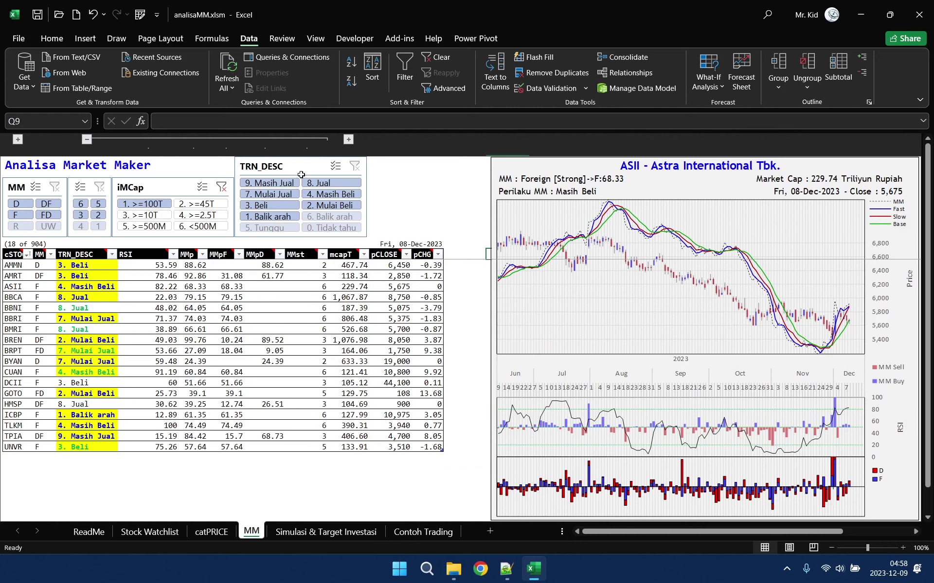
click(87, 140)
Step: Read the mcapT column's note and inspect the grouped iMCap column, leaving the group collapsed
mouse_move(137, 259)
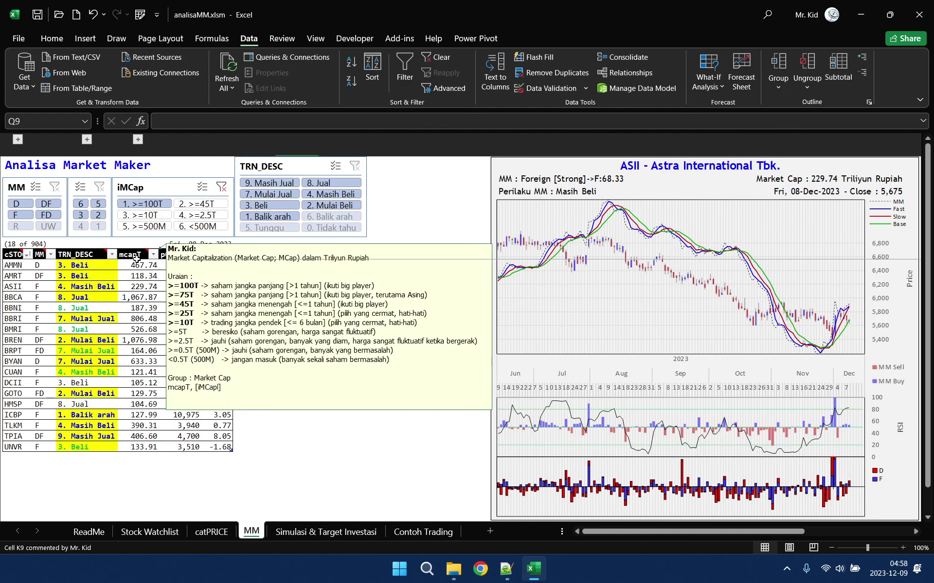
click(137, 140)
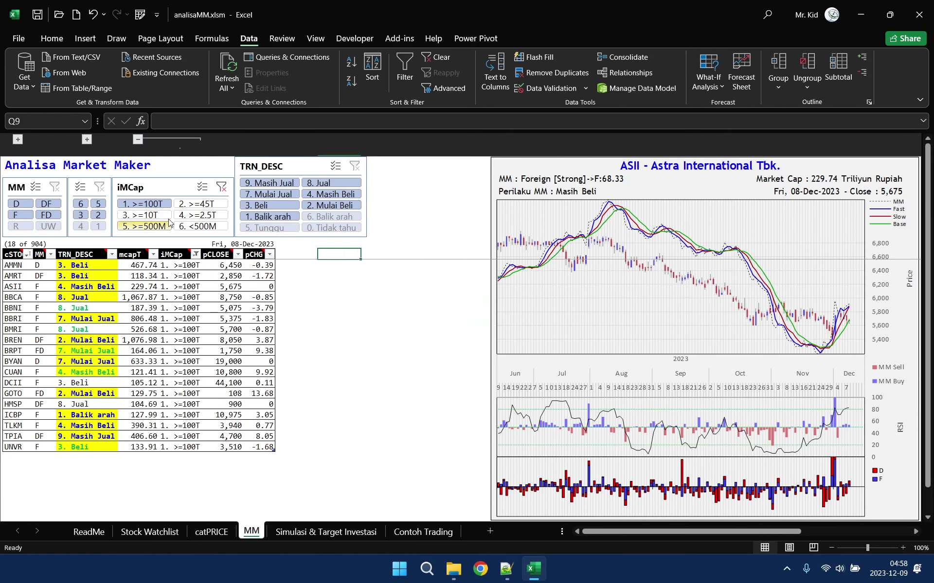
click(138, 139)
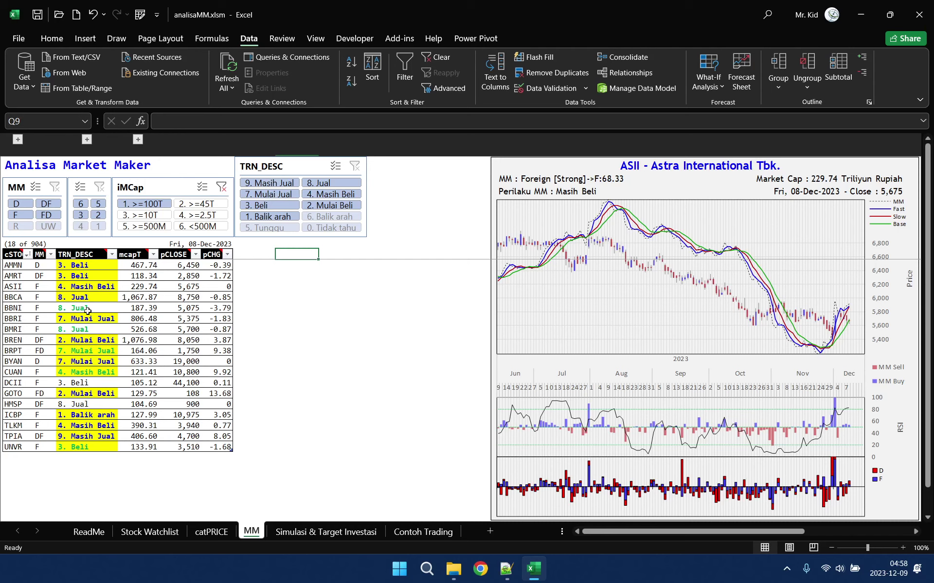
Step: Examine the TRN_DESC column, check the watchlist columns on the Stock Watchlist sheet, and return to the MM sheet
mouse_move(88, 254)
click(147, 533)
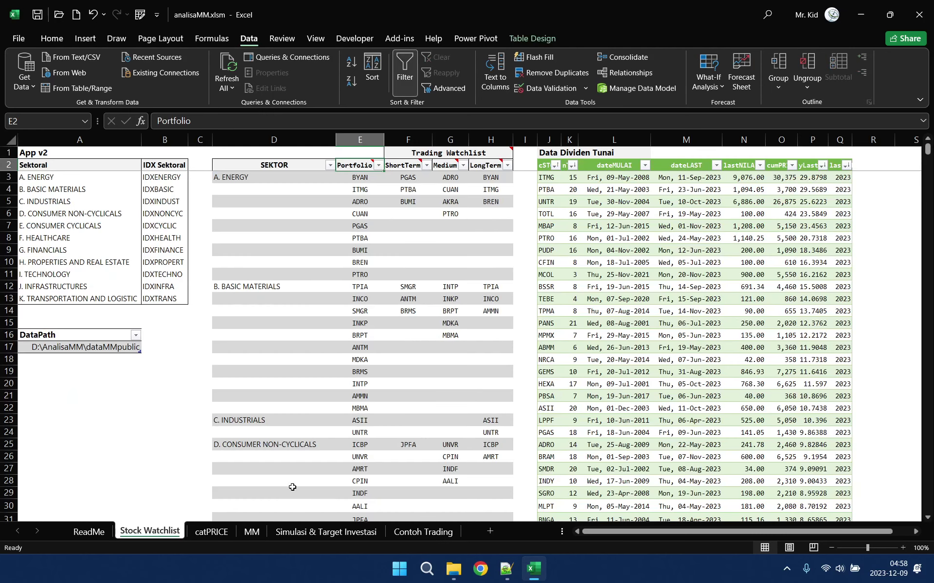
click(251, 532)
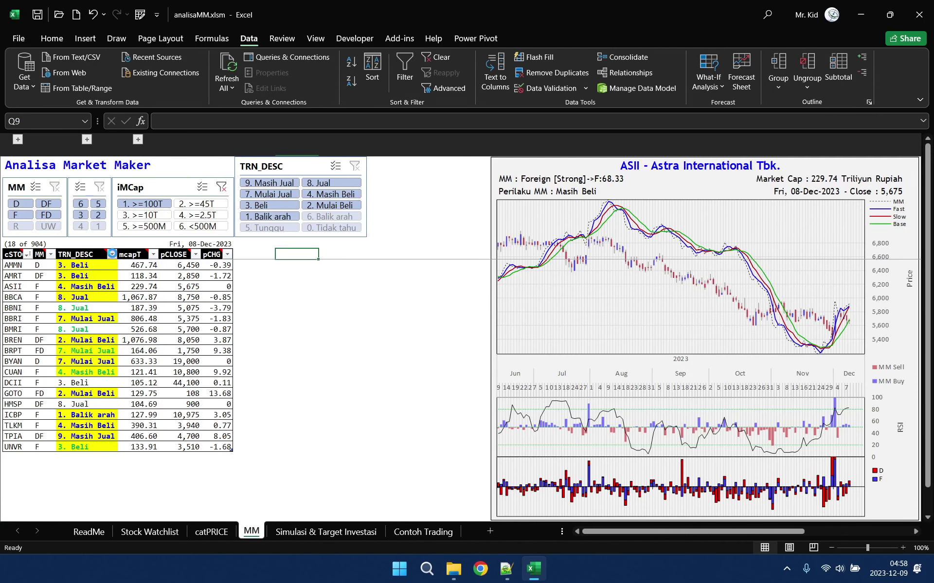
Step: Review the sort-by-color and filter-by-color options of the TRN_DESC column without applying any
click(112, 254)
mouse_move(165, 278)
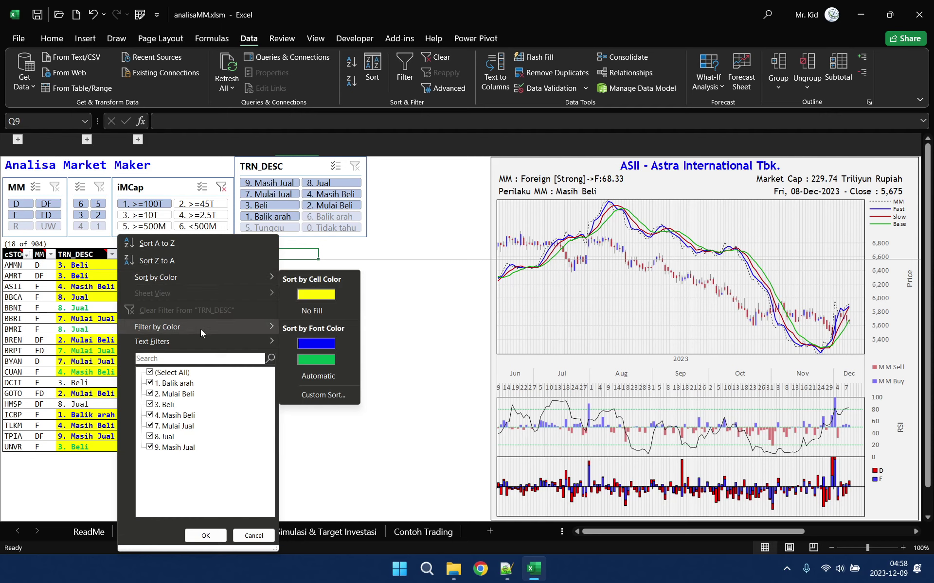
mouse_move(205, 332)
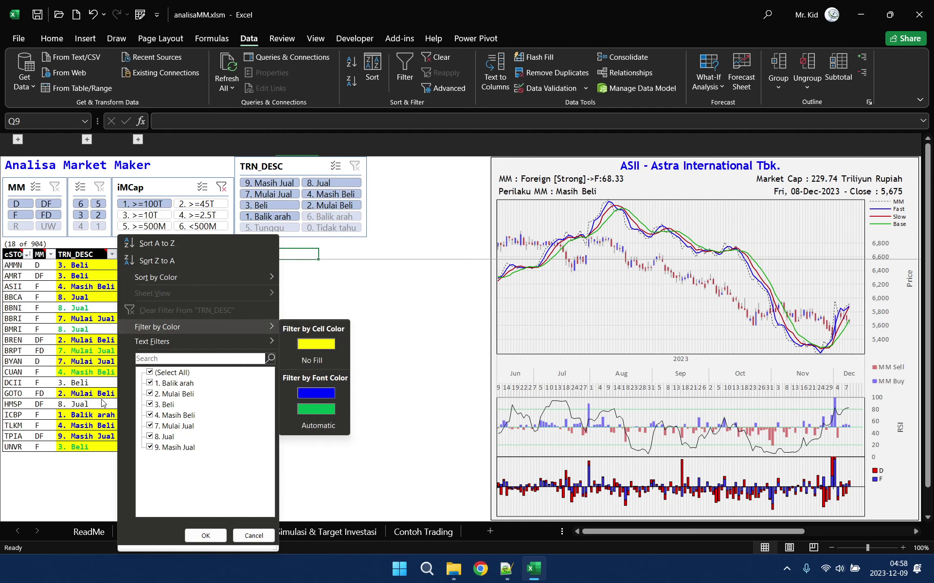
click(69, 295)
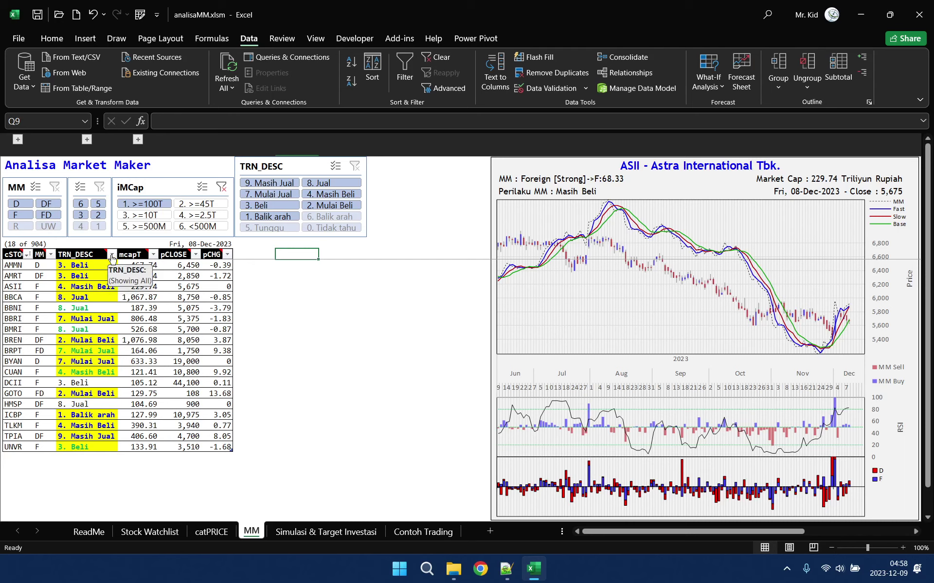
mouse_move(99, 254)
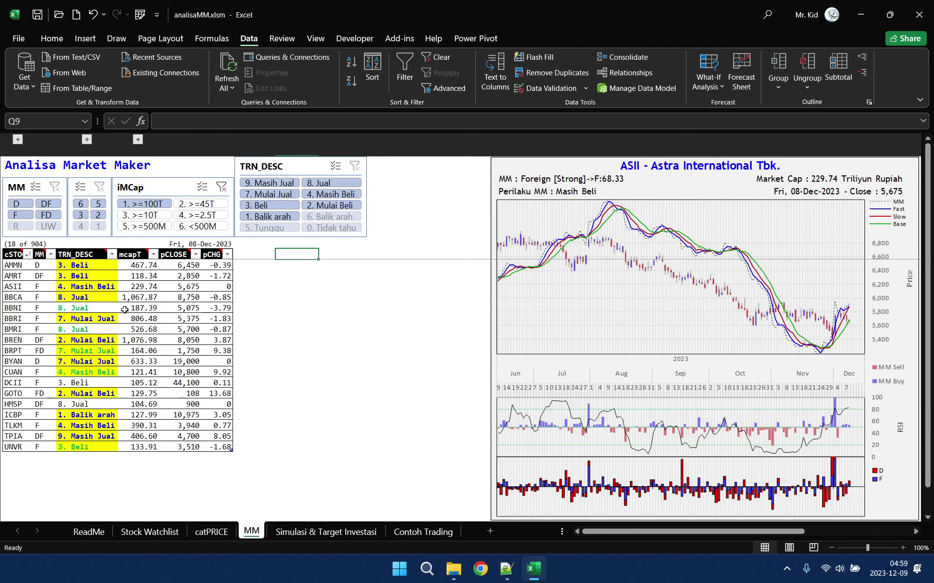
Step: Revisit the Stock Watchlist sheet, and view the MM sheet's charts for BBCA, BBRI, ASII, BBNI and BRPT
click(165, 534)
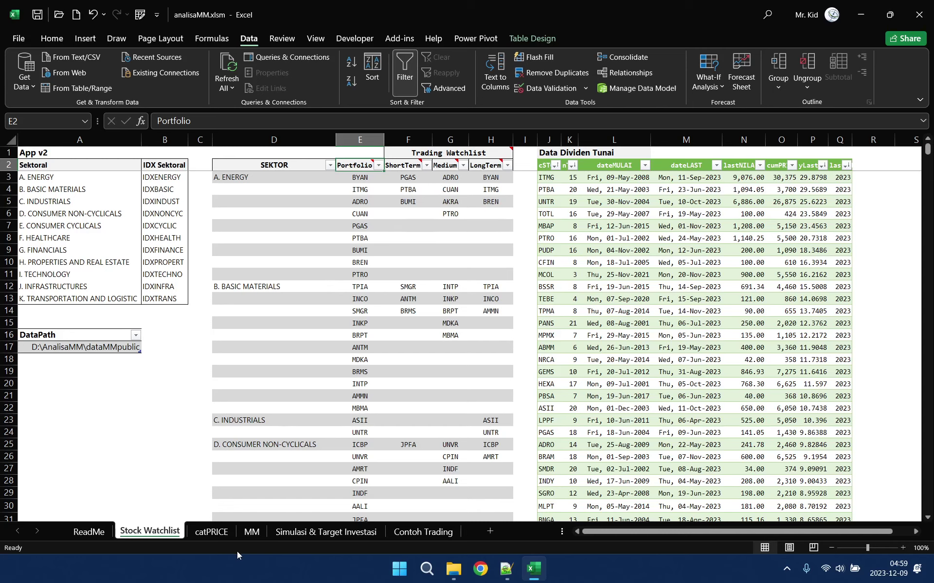
click(251, 533)
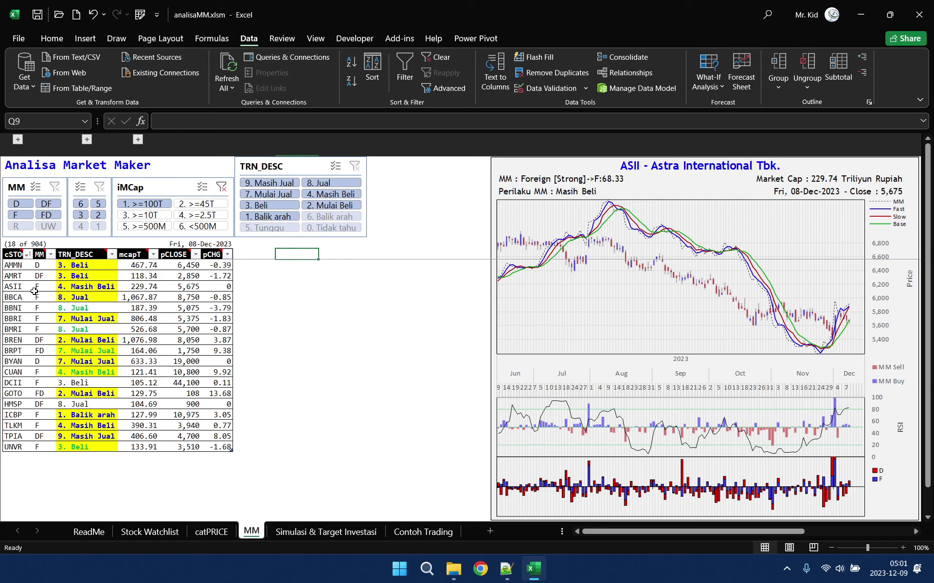
click(129, 296)
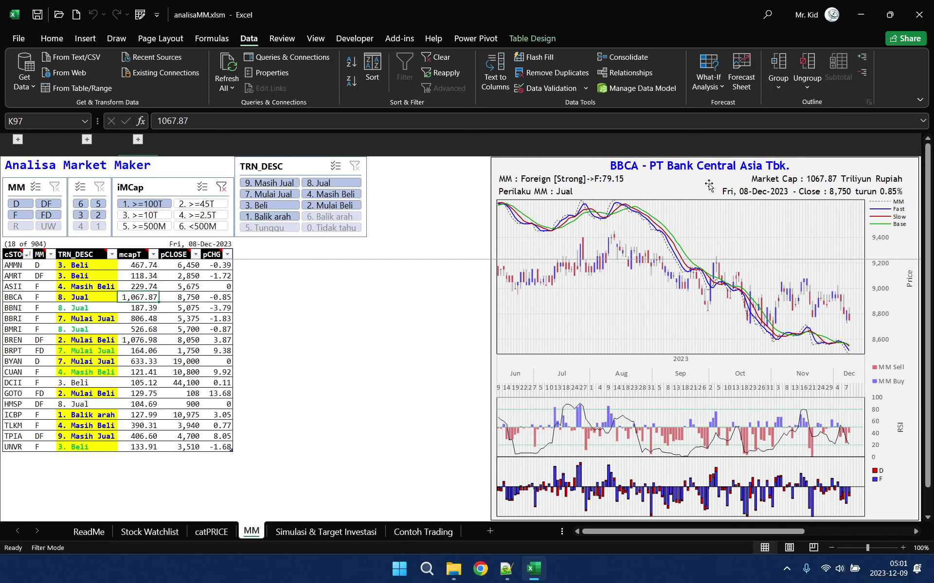
click(144, 319)
click(15, 287)
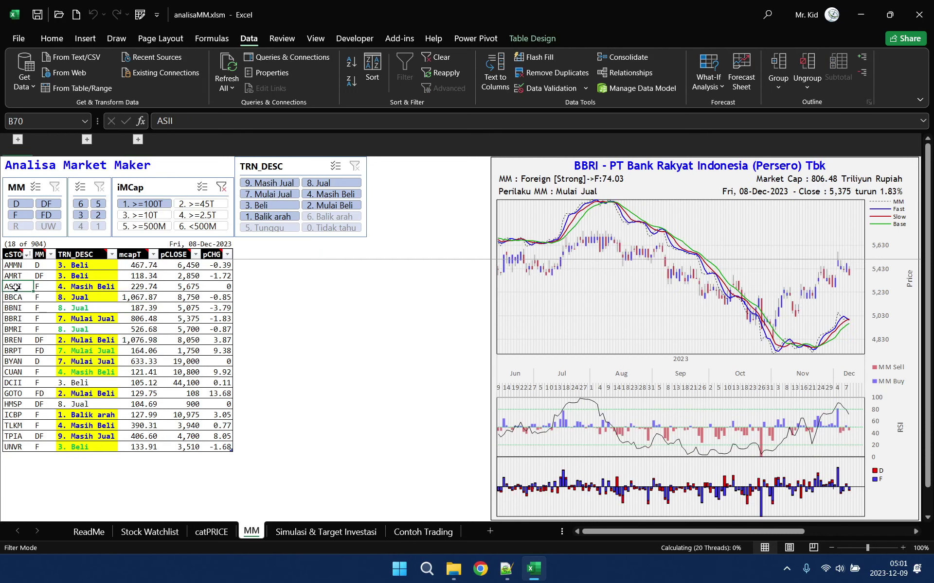
click(191, 311)
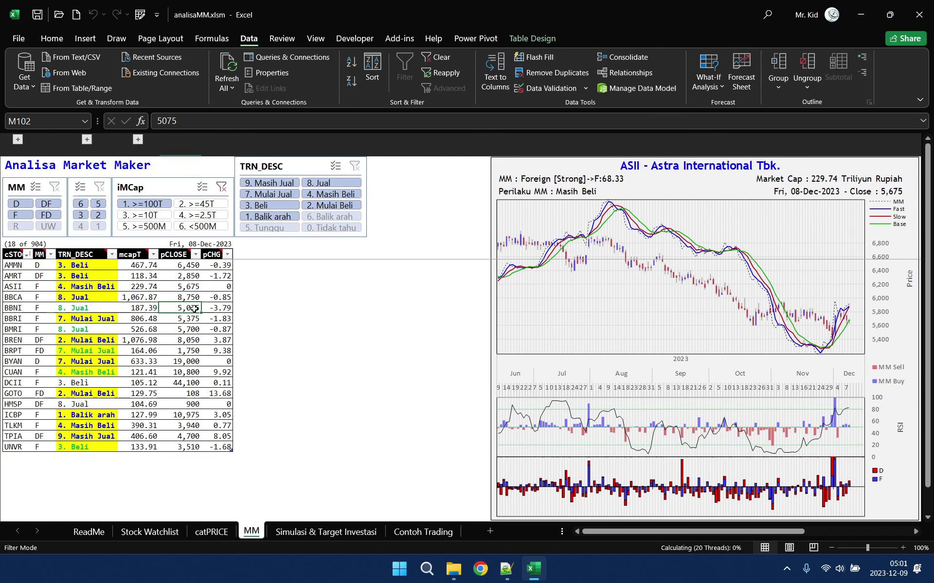
click(19, 351)
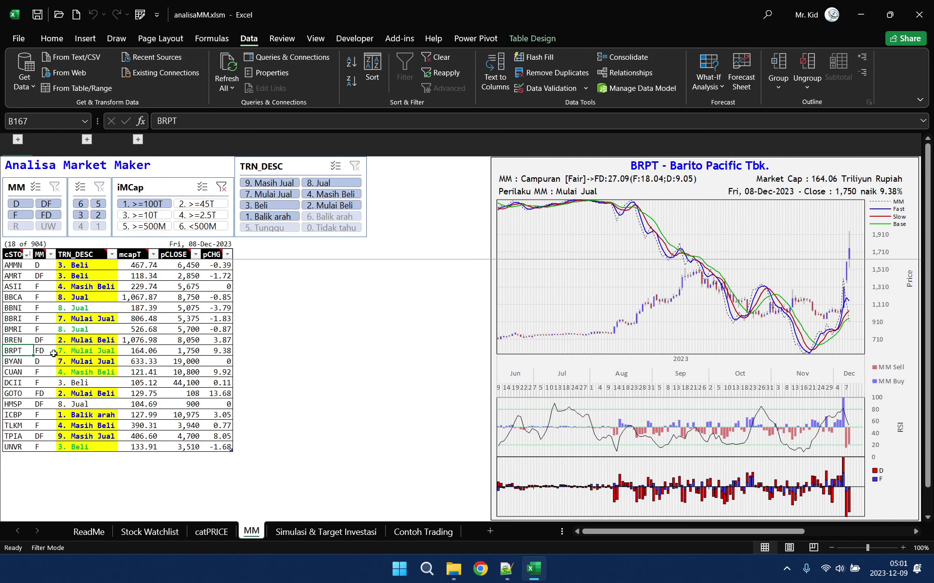
Step: Show the chart for ASII on the MM sheet and enlarge the sheet view to 140% with the chart in view
click(21, 288)
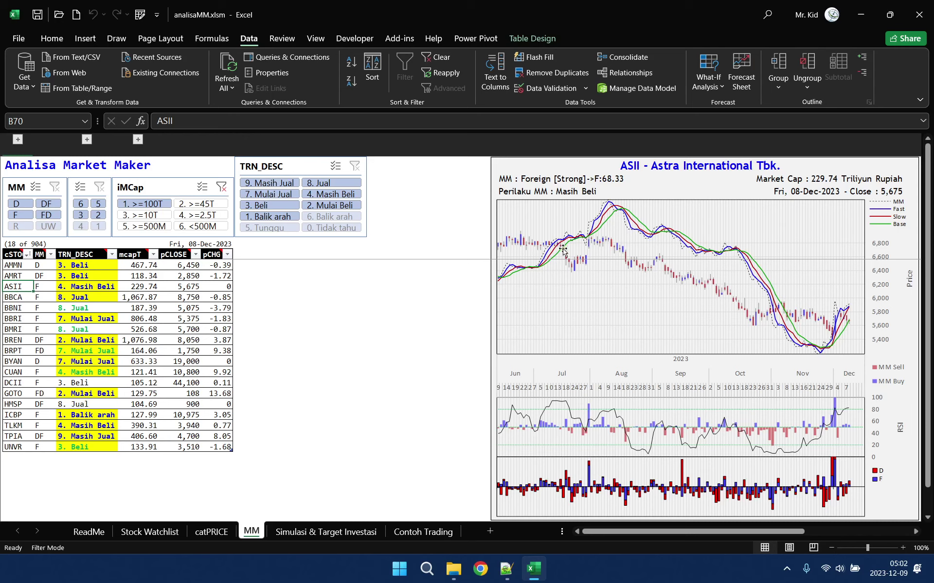
click(903, 548)
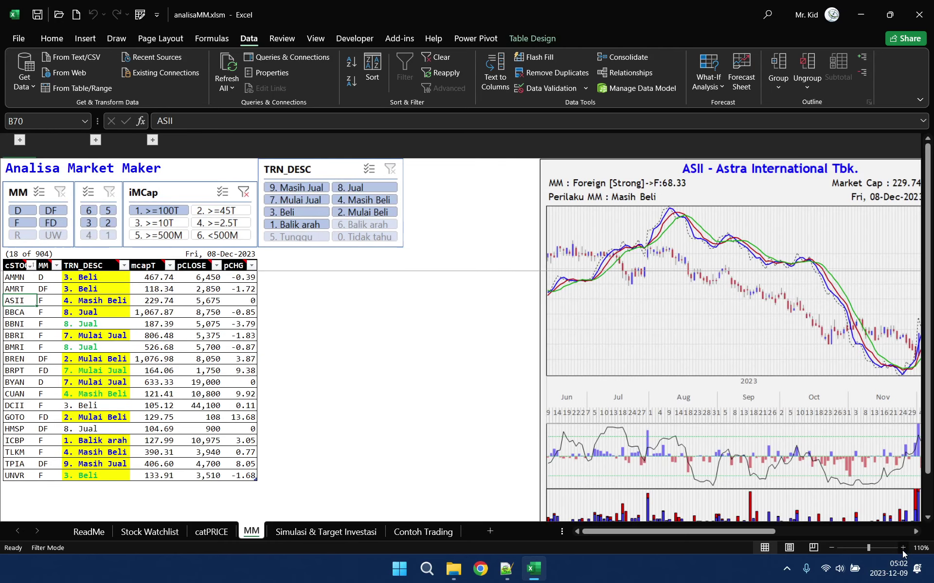
click(902, 548)
click(903, 548)
click(903, 548)
drag(692, 529, 888, 528)
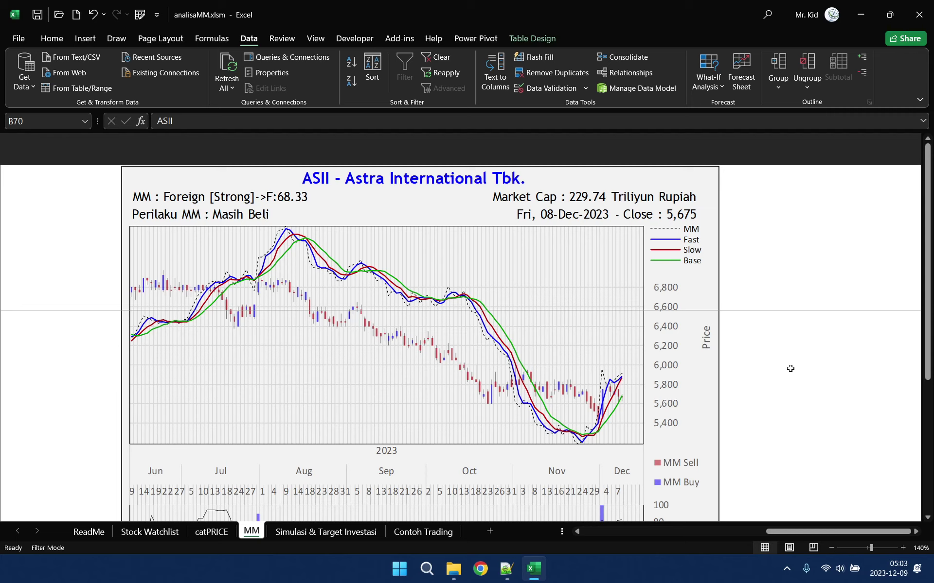
Step: Examine the ASII chart's price lines, MM Buy and MM Sell bars, RSI panel and D/F bars
scroll(790, 368, down, 2)
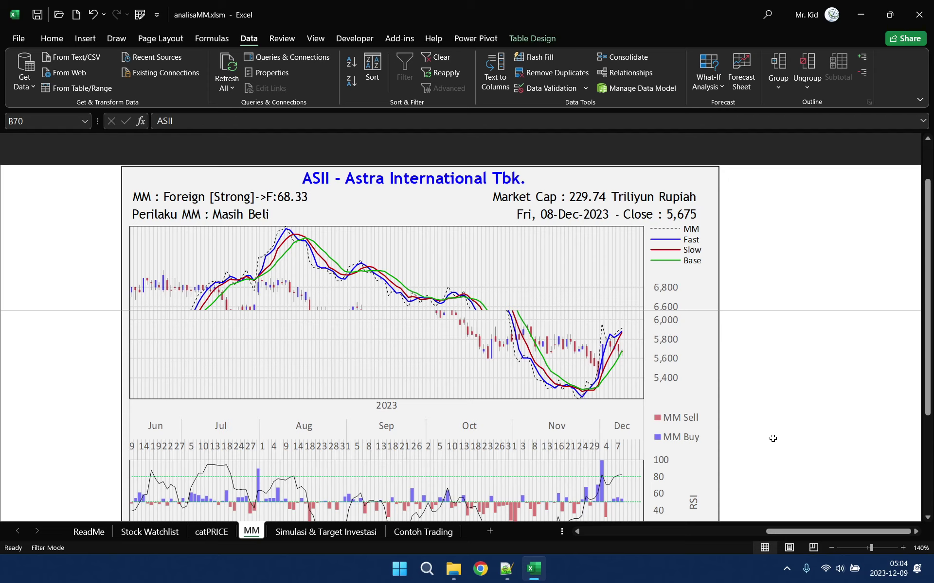
scroll(773, 438, down, 1)
scroll(772, 439, down, 2)
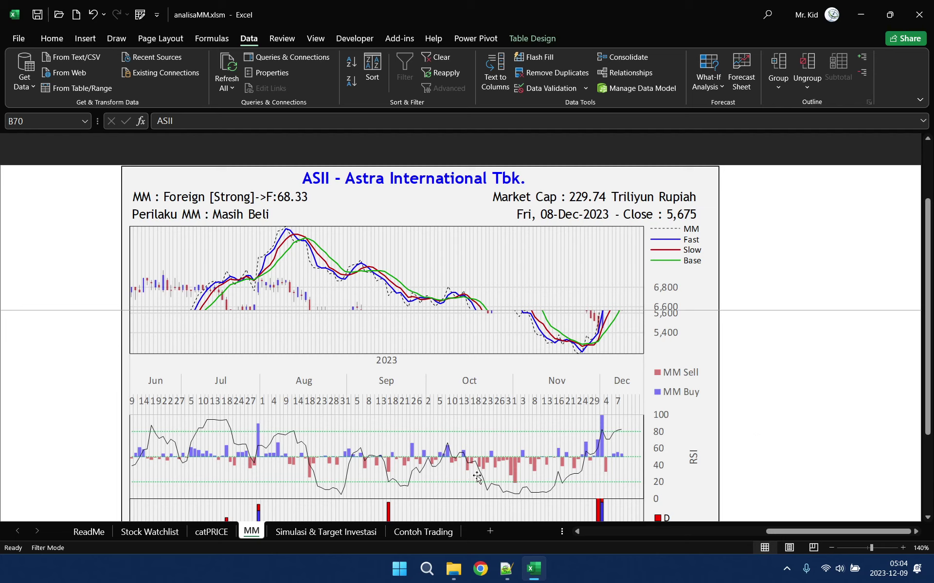
scroll(778, 418, down, 1)
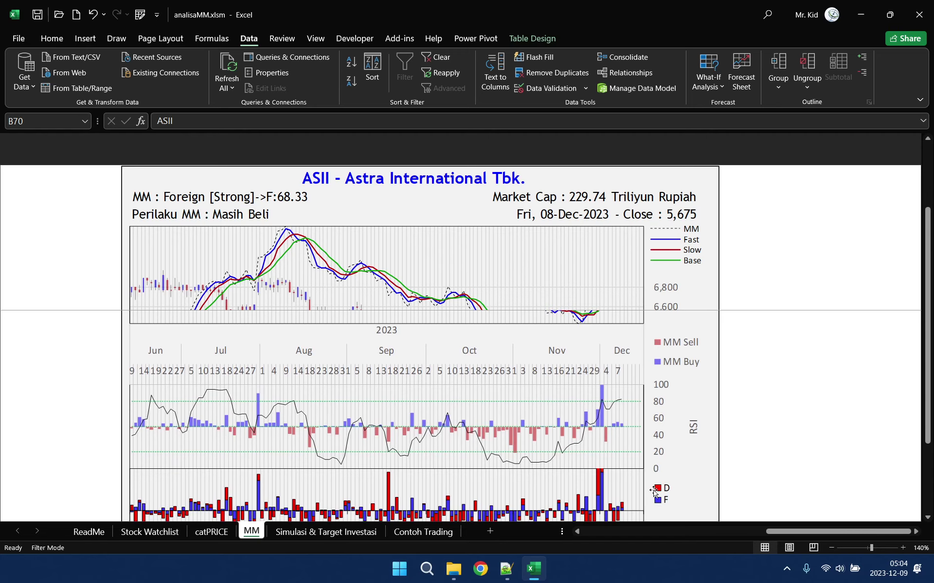
scroll(760, 455, down, 1)
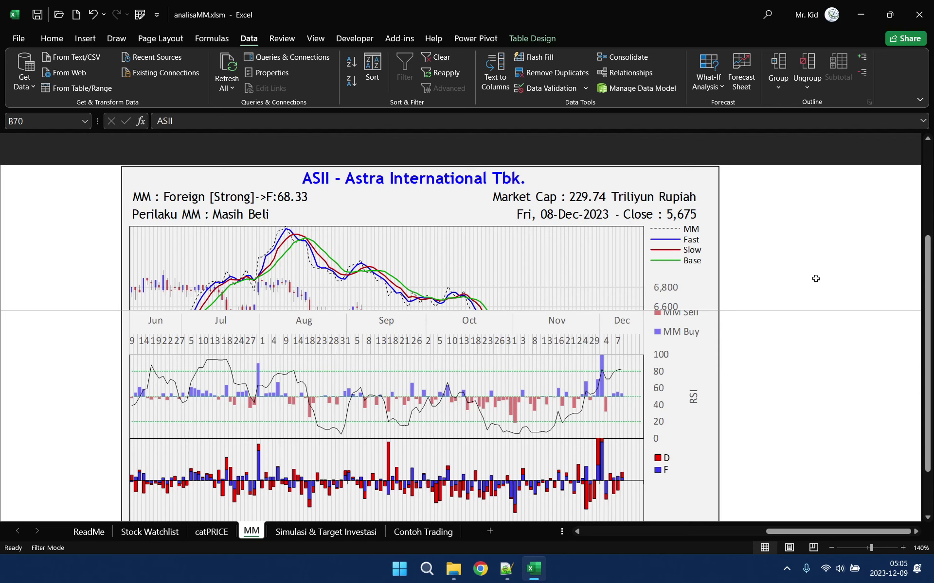
scroll(781, 387, up, 2)
scroll(781, 385, up, 3)
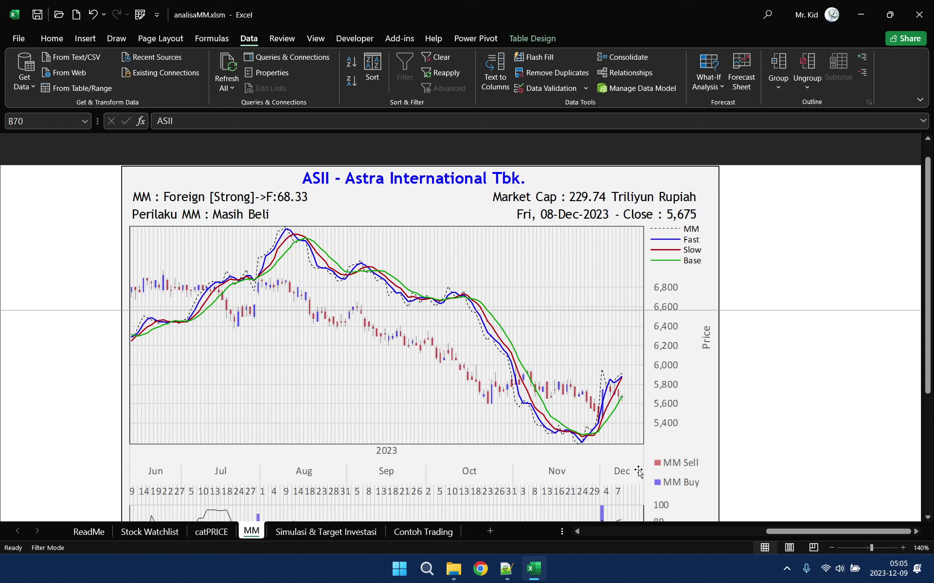
scroll(767, 405, down, 1)
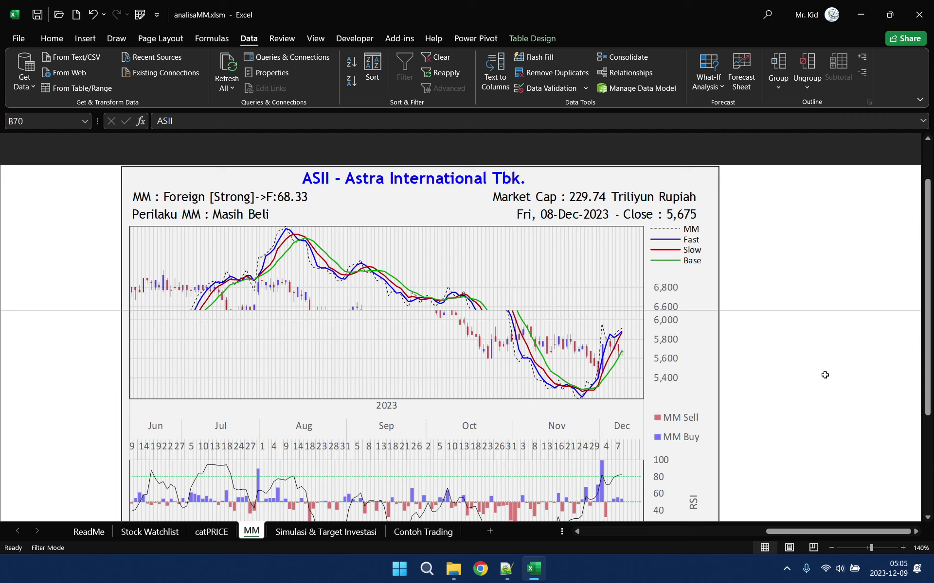
Step: Show the BBCA chart from the MM sheet's stock list and bring its price panel into view
scroll(859, 377, up, 1)
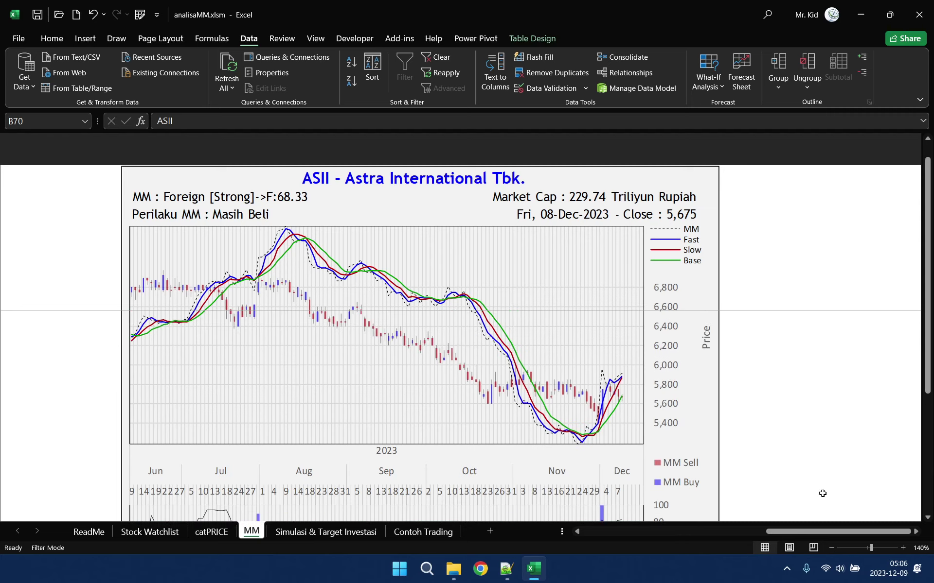
drag(693, 535, 594, 533)
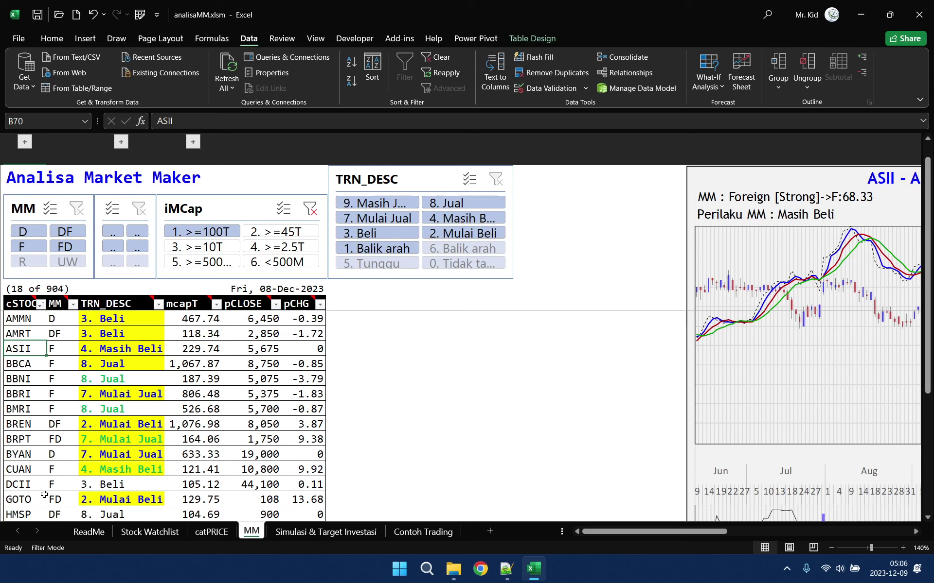
click(30, 364)
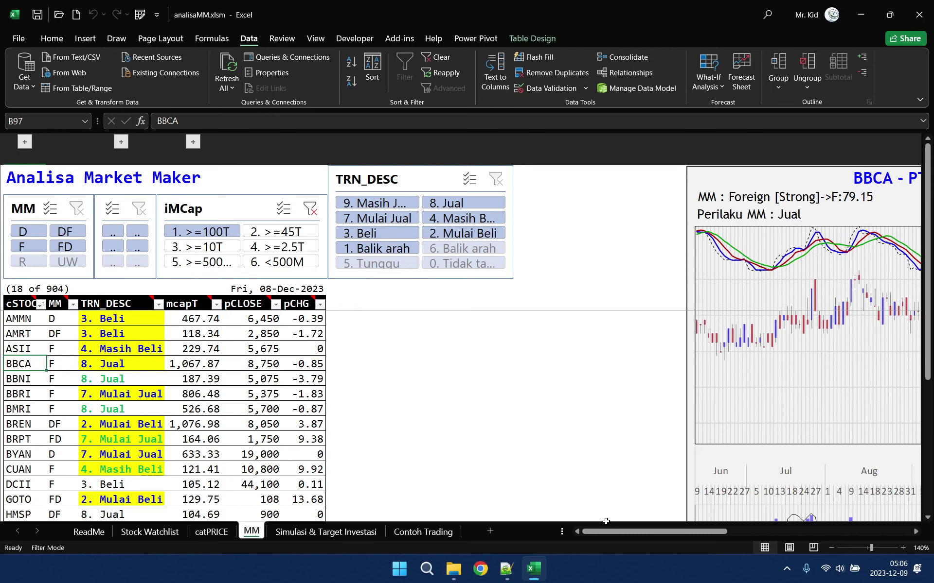
drag(612, 530, 809, 522)
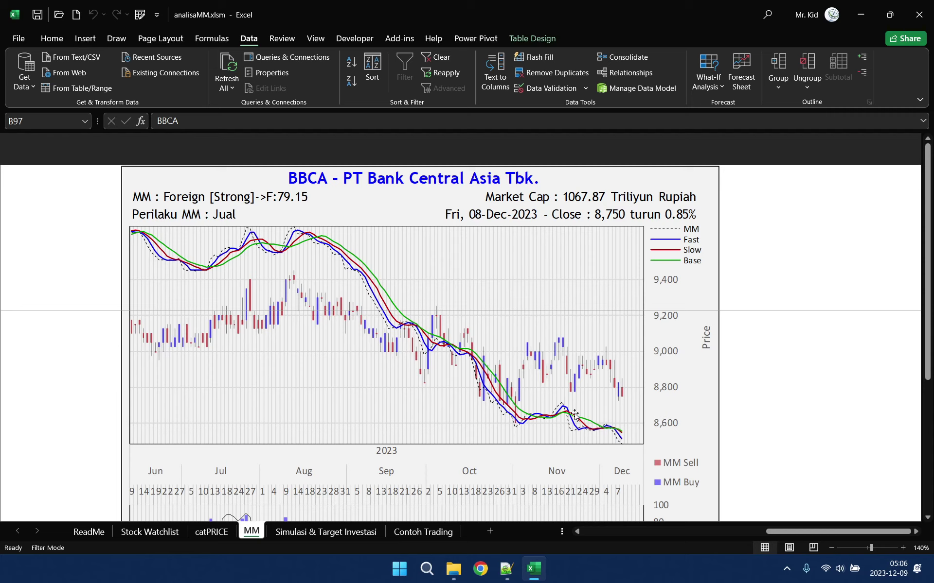
Step: Set the sheet view to 150% and examine the BBCA chart's price lines and MM Buy and MM Sell bars
click(902, 548)
click(902, 547)
click(902, 548)
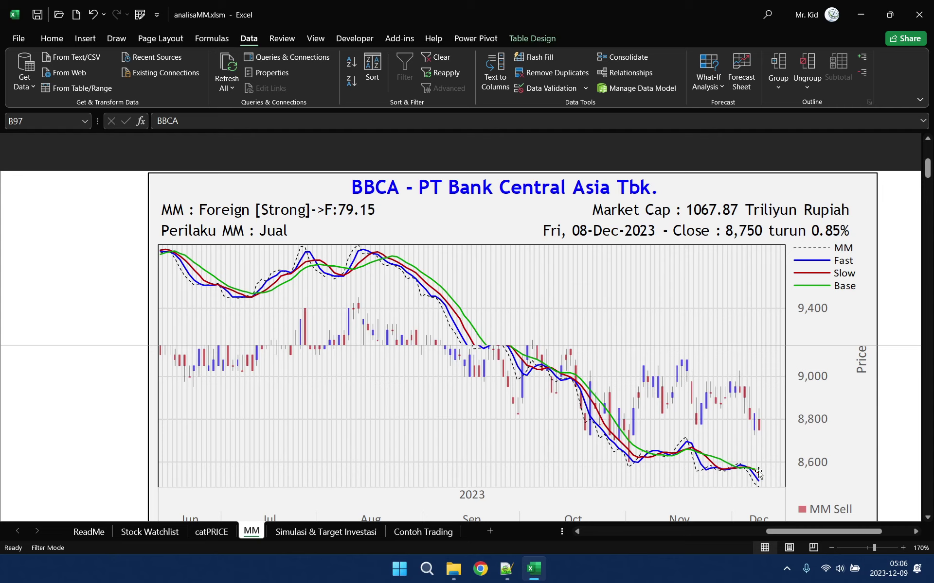
click(830, 547)
click(830, 547)
scroll(836, 449, down, 1)
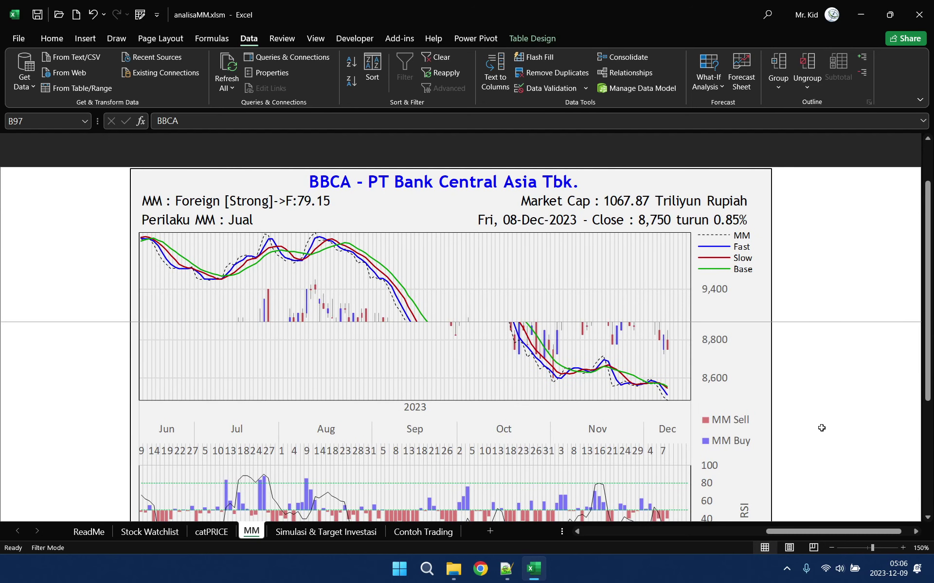
scroll(821, 427, down, 1)
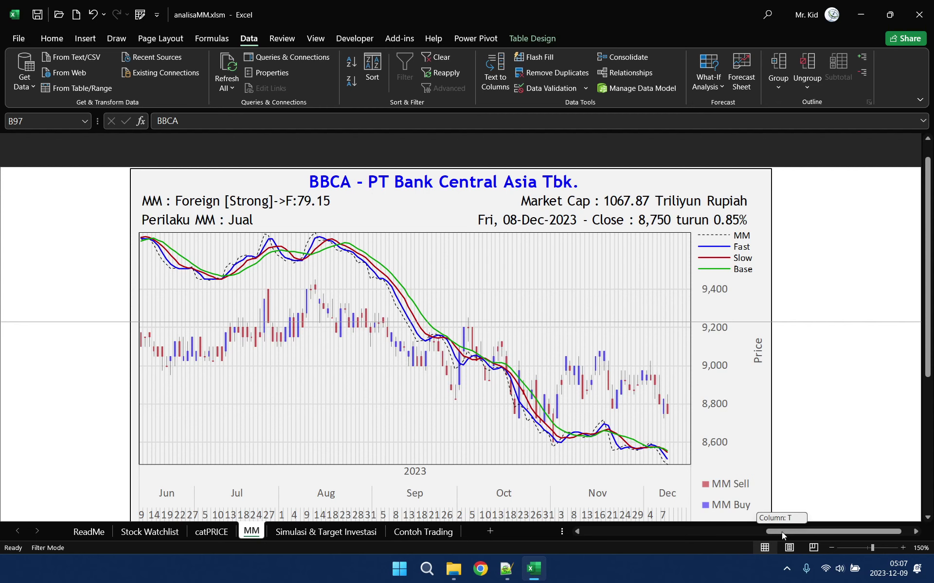
Step: Show the AMMN chart on the MM sheet and examine its price lines, MM Buy and MM Sell bars and RSI panel
drag(781, 532, 661, 535)
drag(570, 532, 566, 532)
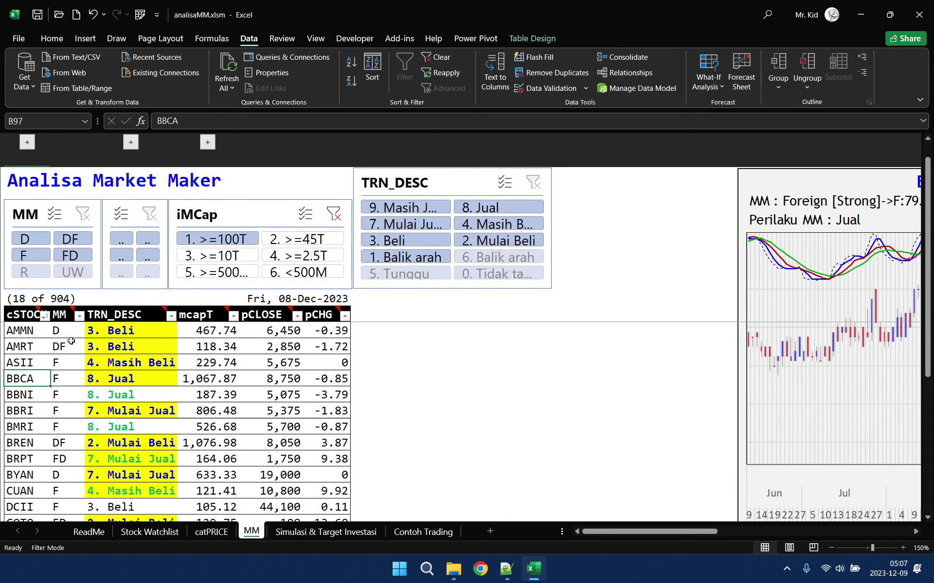
click(32, 333)
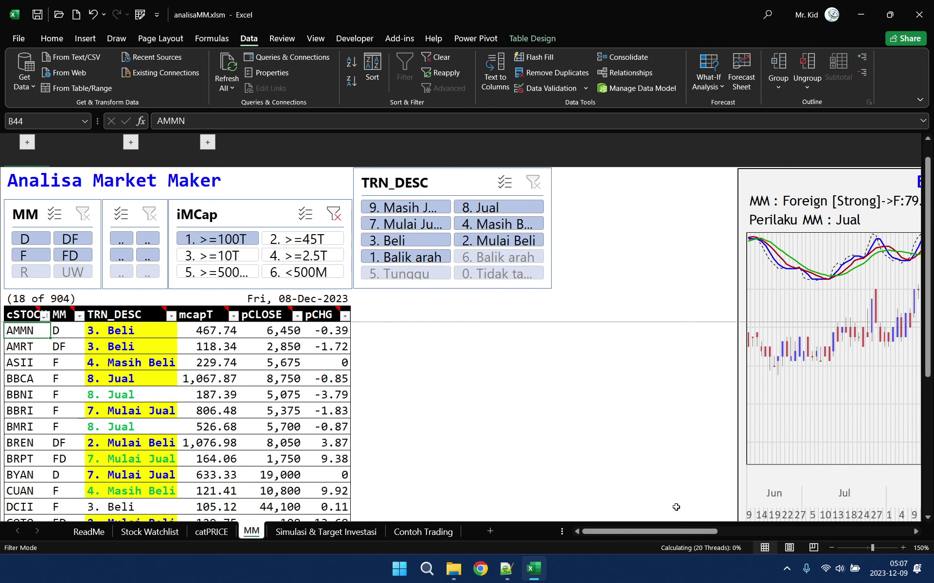
drag(693, 532, 856, 529)
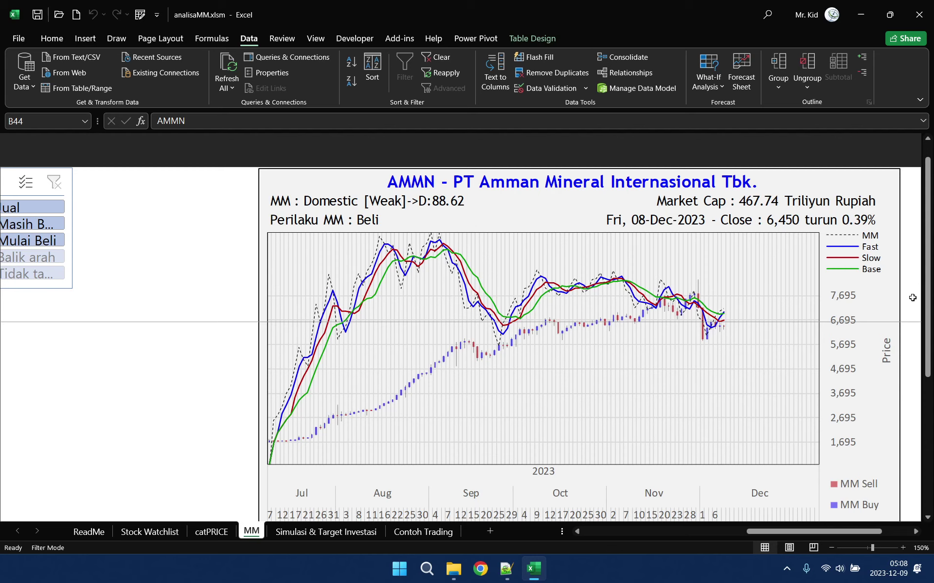
scroll(912, 298, down, 2)
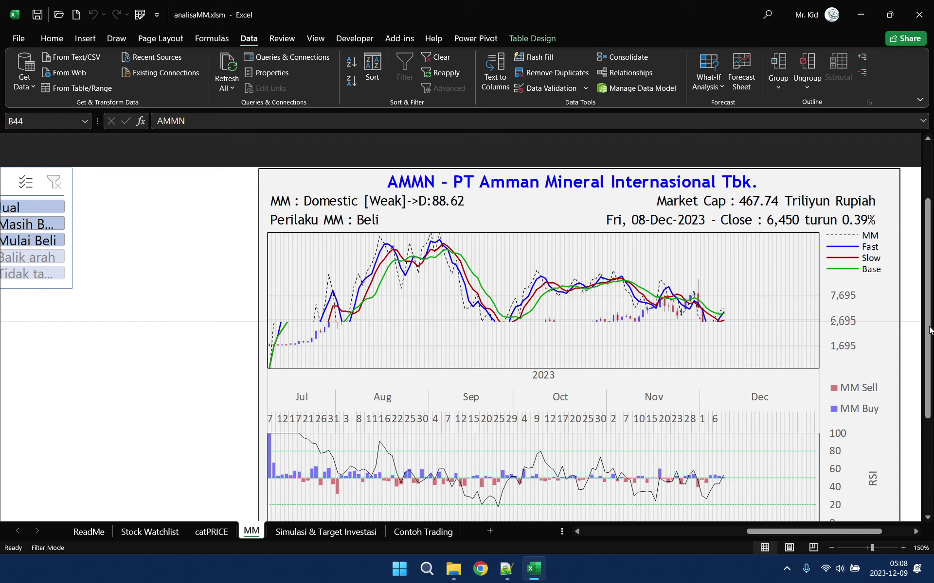
scroll(737, 306, up, 2)
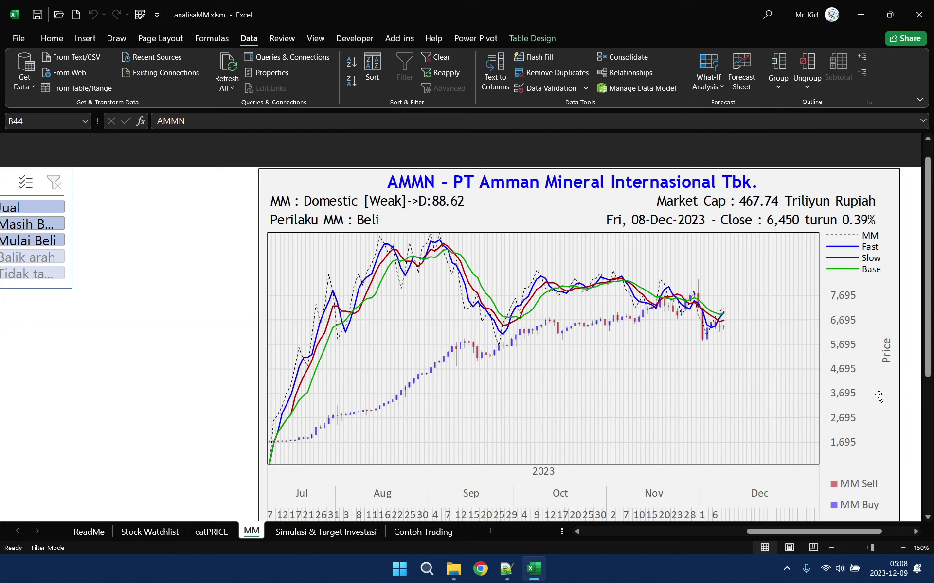
Step: Show the BYAN chart on the MM sheet and examine its price lines, MM Buy and MM Sell bars and RSI panel
drag(775, 533, 442, 532)
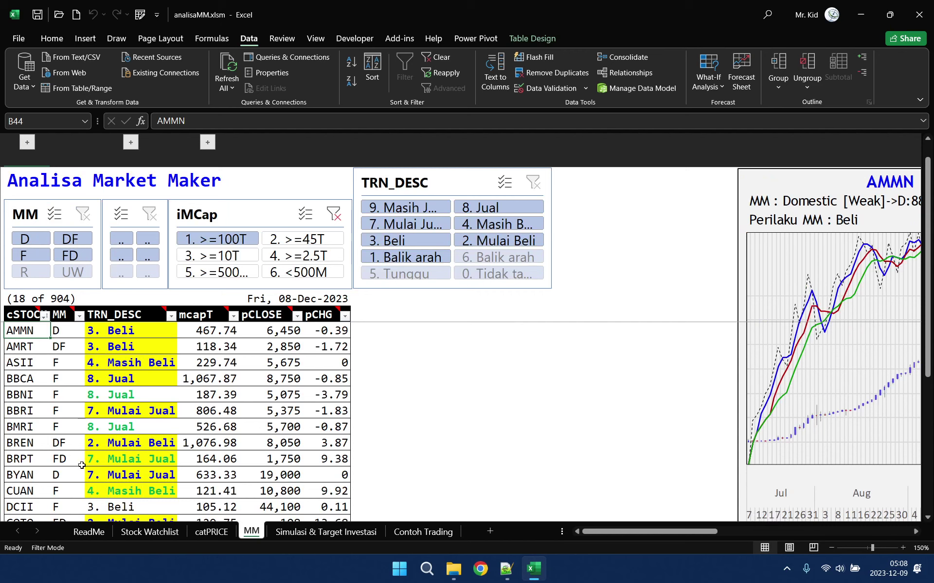
scroll(81, 465, down, 1)
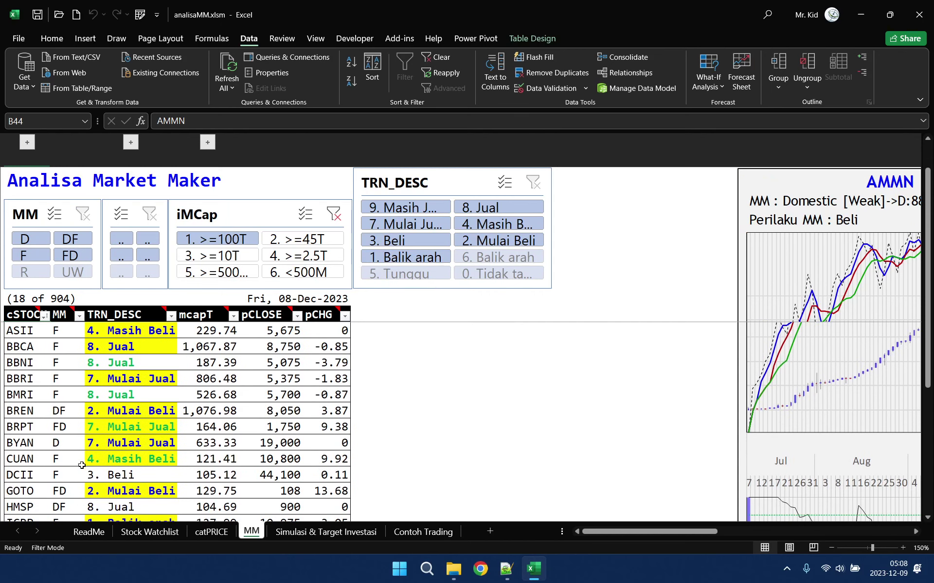
click(34, 443)
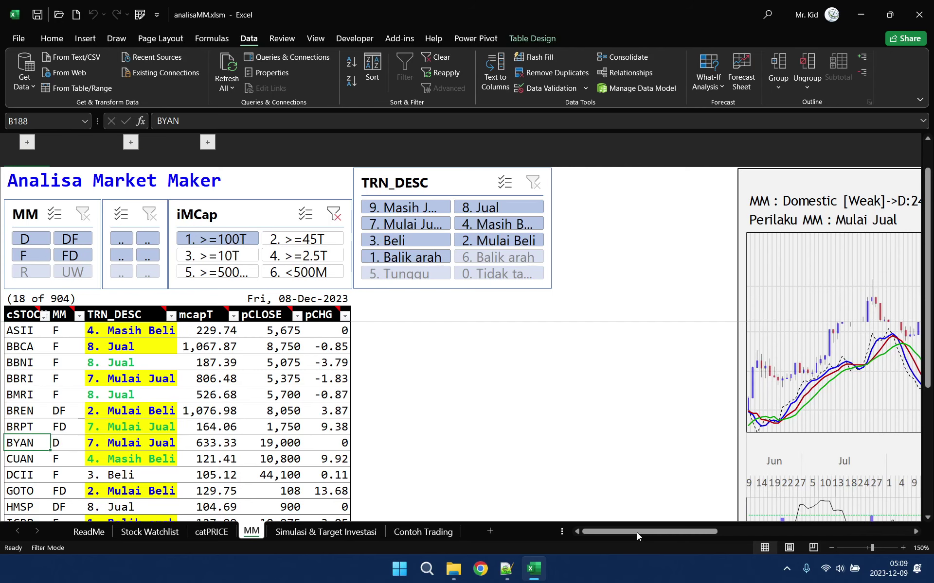
drag(637, 532, 775, 527)
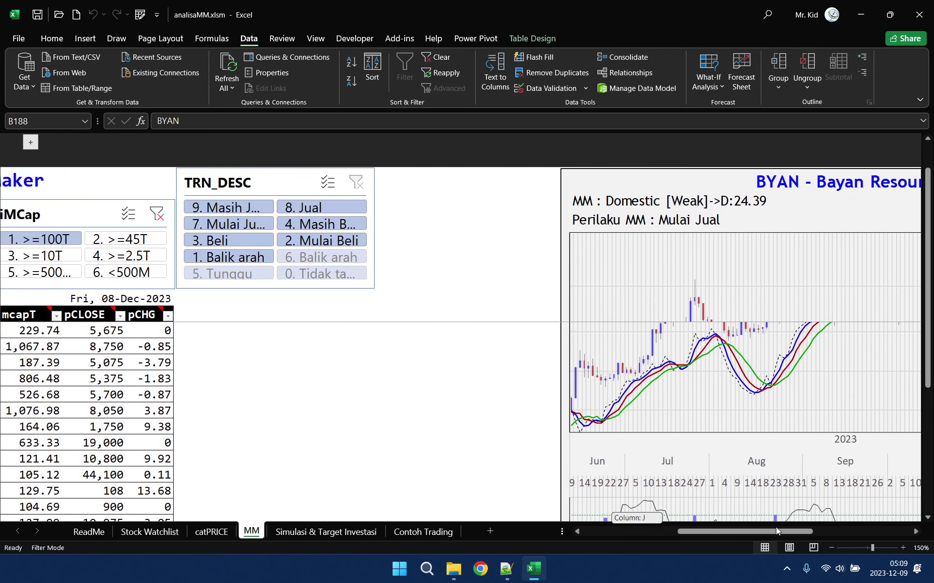
drag(837, 523, 855, 521)
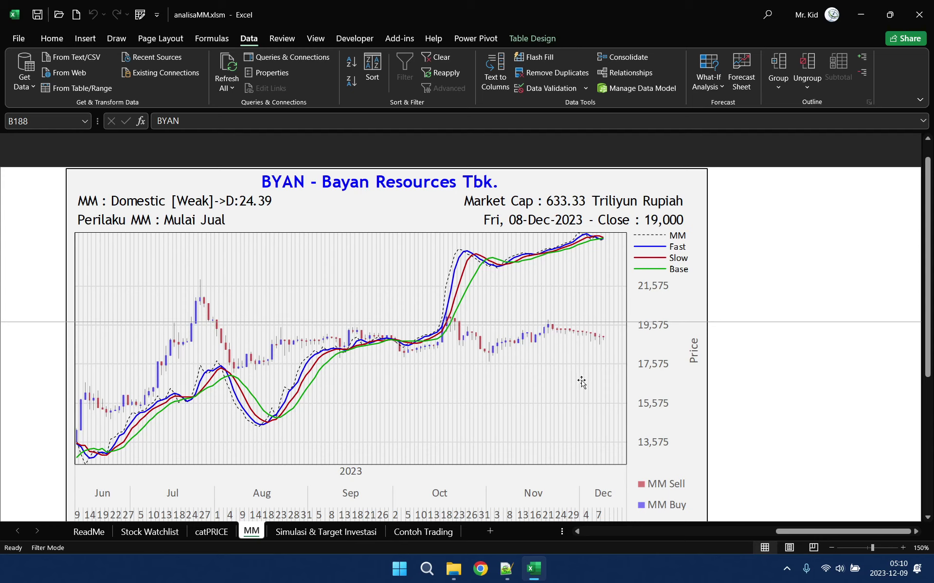
scroll(794, 379, down, 3)
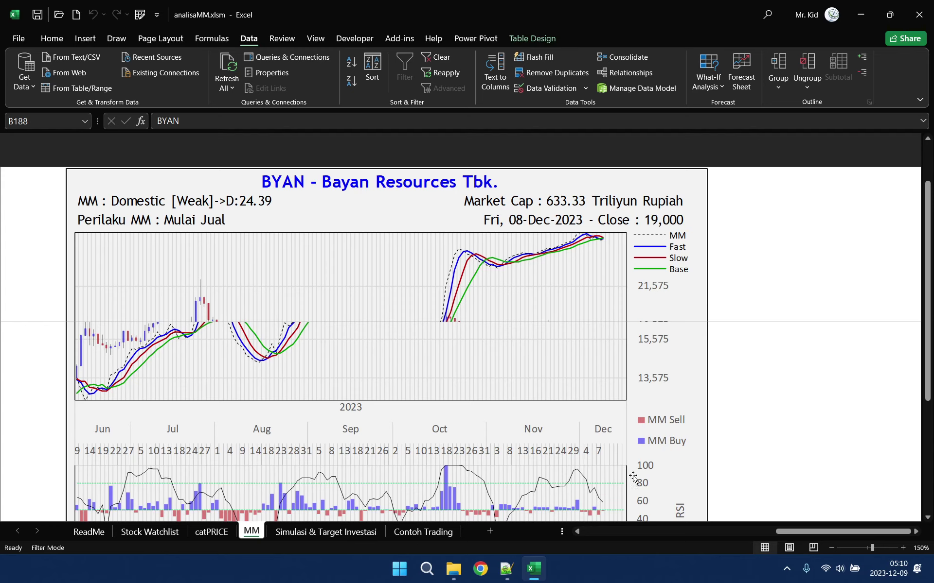
scroll(600, 401, up, 3)
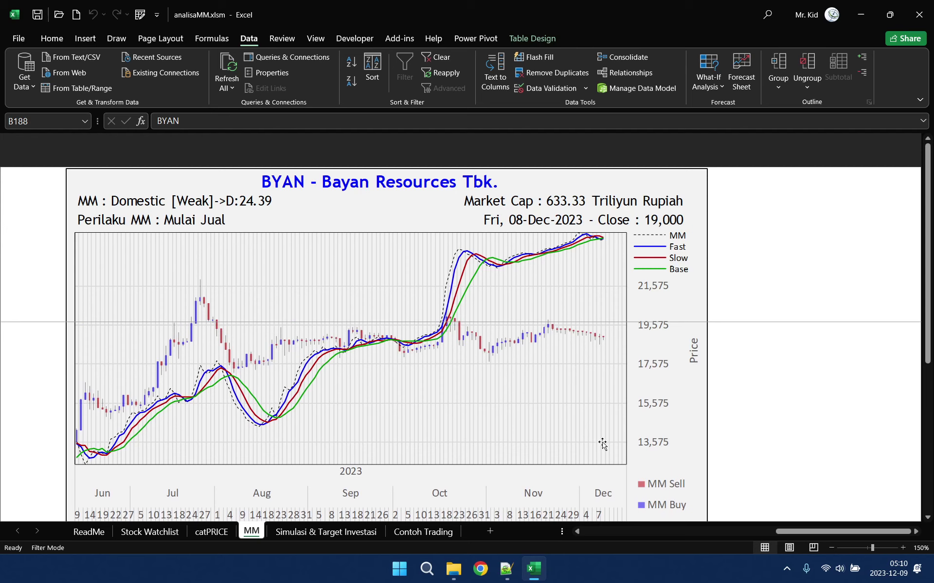
scroll(601, 444, down, 3)
Step: Show the BRPT chart from the MM sheet's stock list and bring its price panel into view
drag(791, 531, 543, 539)
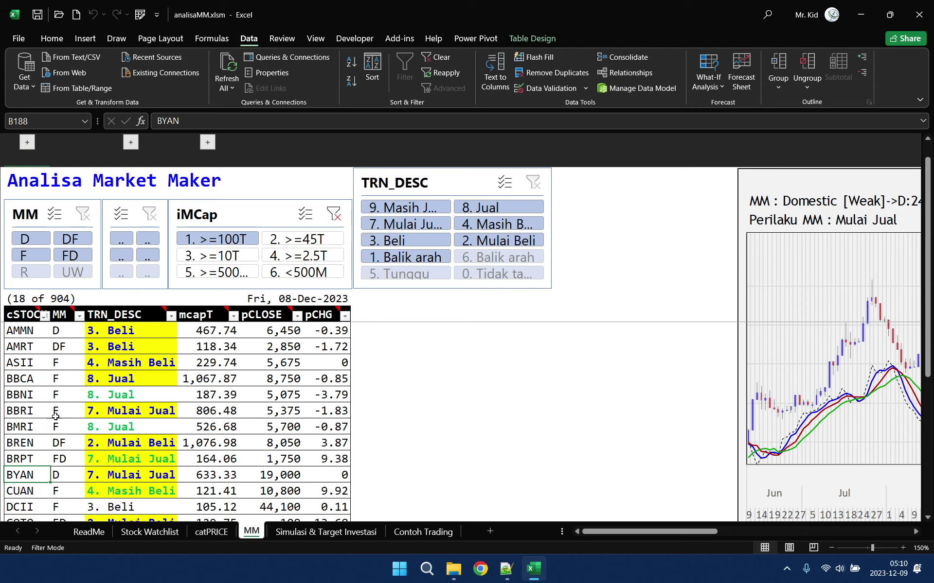
click(37, 457)
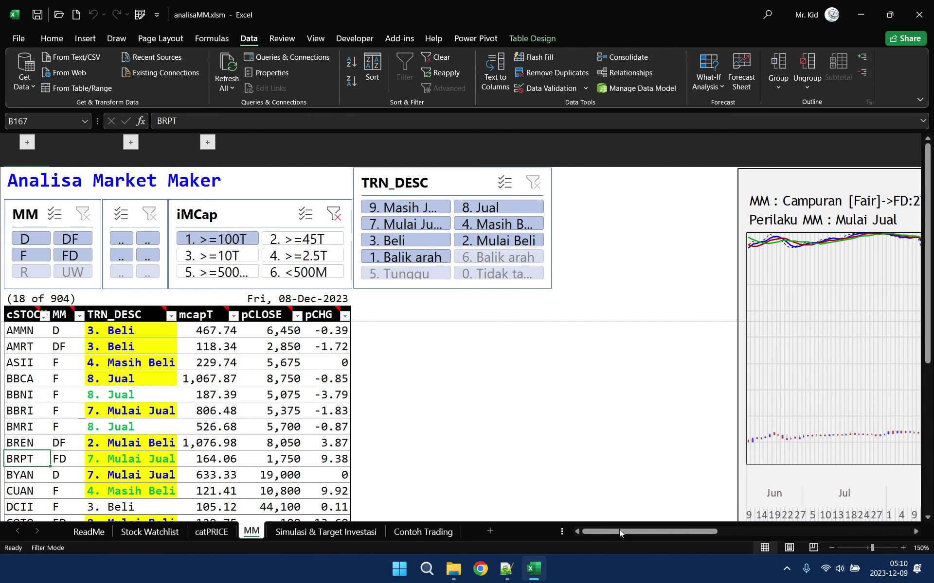
drag(620, 530, 824, 521)
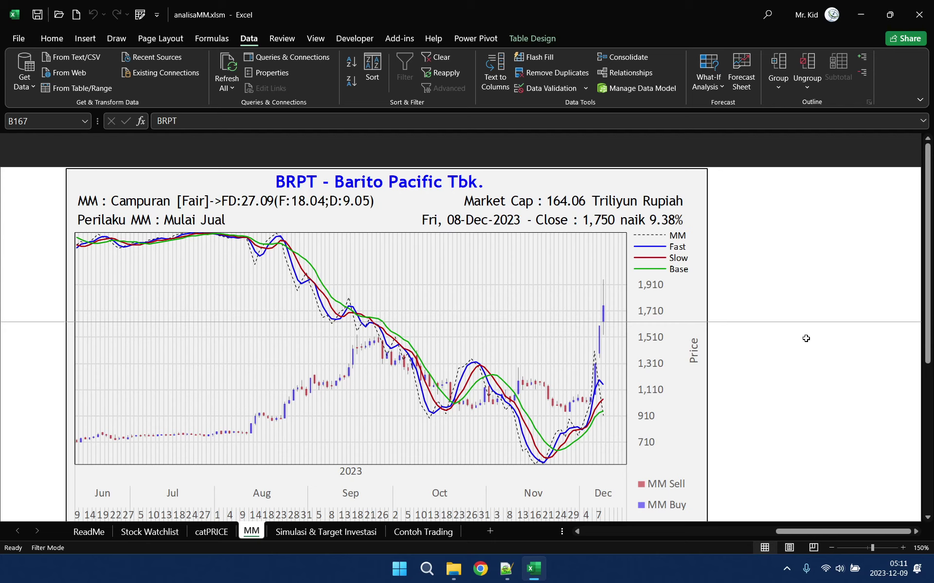
Step: Examine the BRPT chart, comparing its price lines with the MM Buy and MM Sell bars, RSI panel and D/F bars
scroll(802, 359, down, 1)
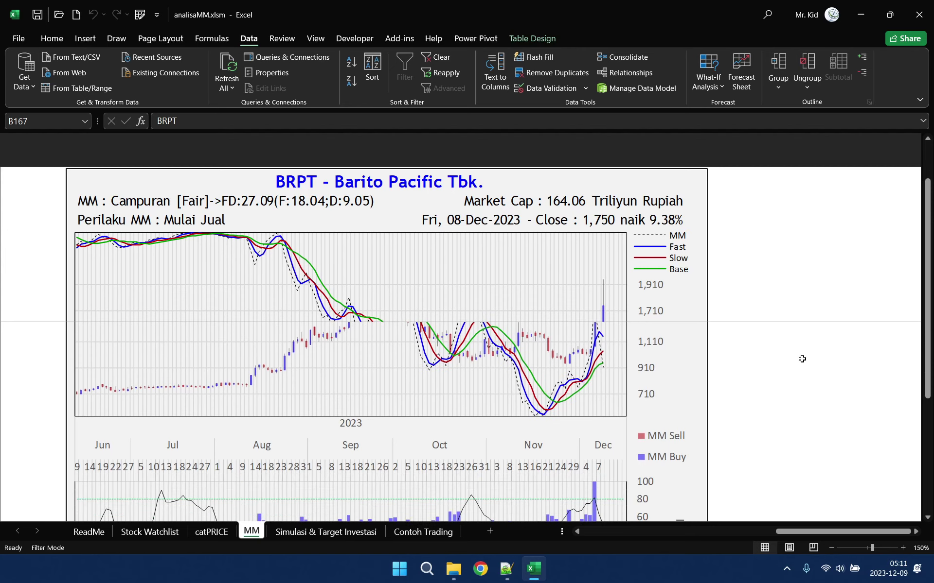
scroll(802, 358, down, 1)
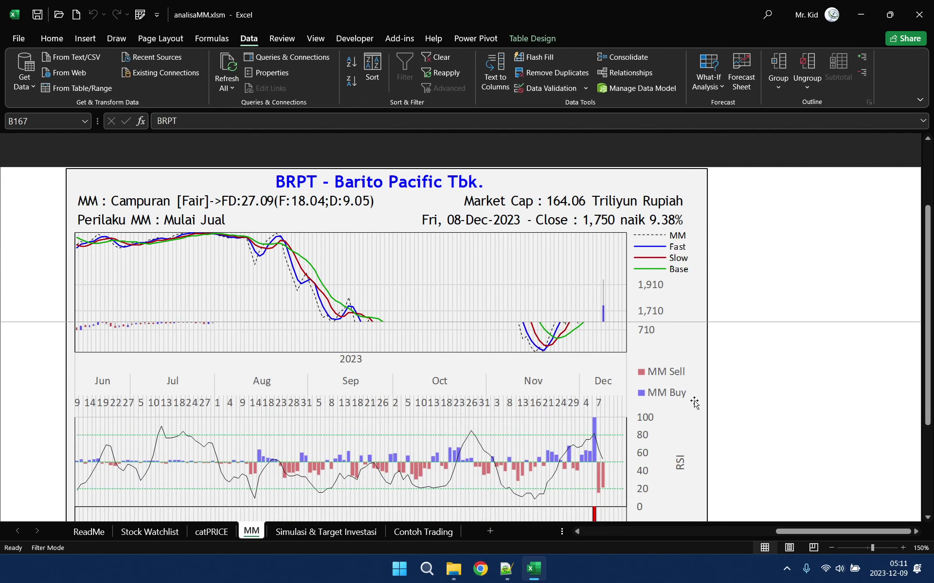
scroll(767, 412, down, 1)
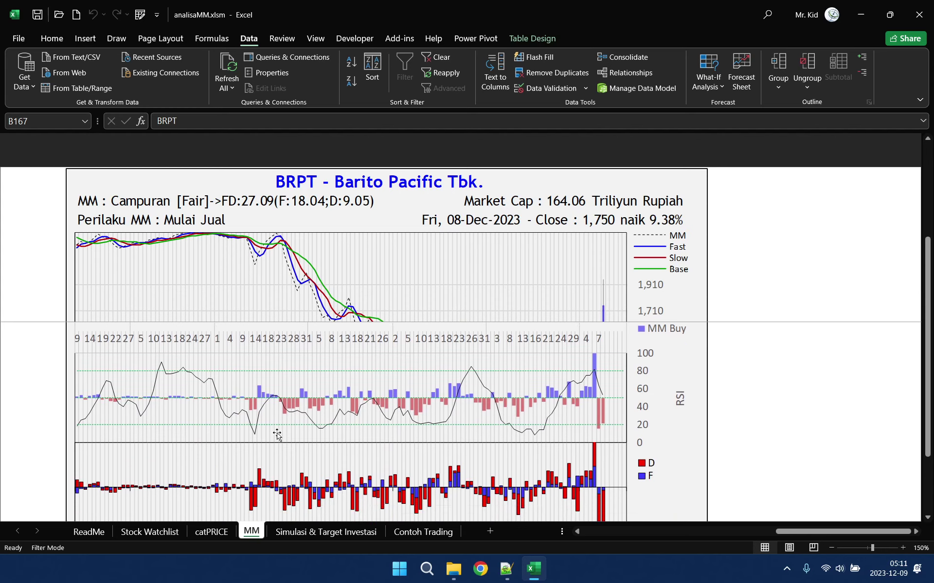
scroll(302, 362, up, 2)
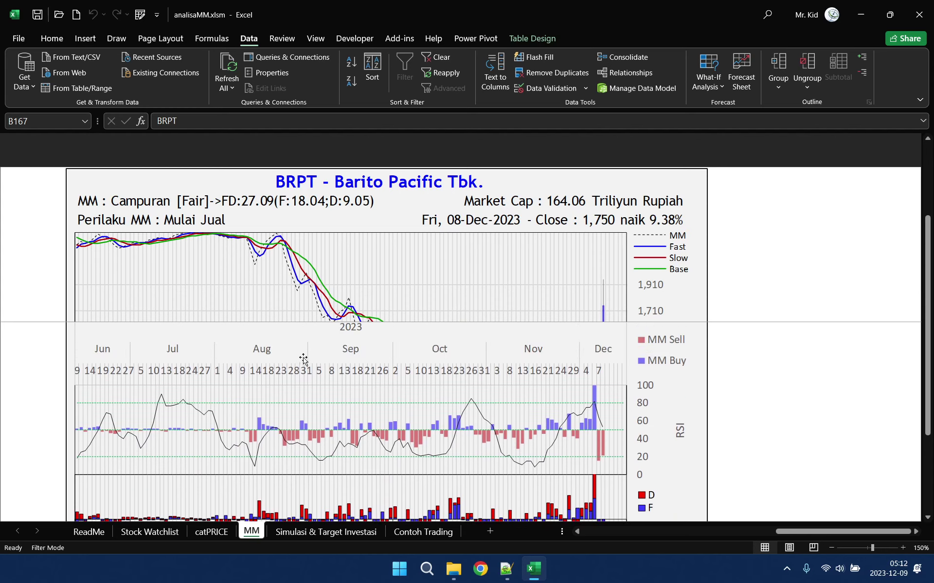
scroll(306, 356, up, 2)
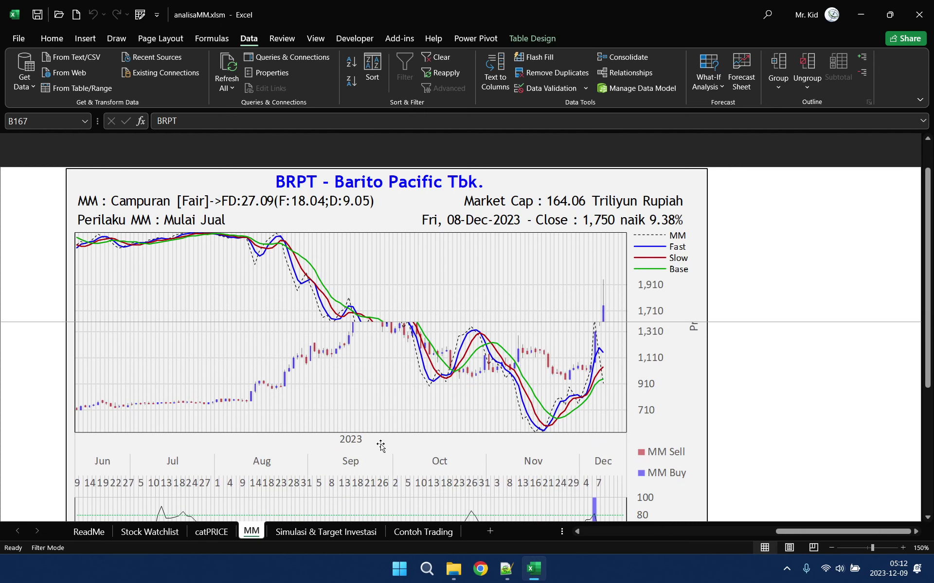
scroll(381, 446, down, 5)
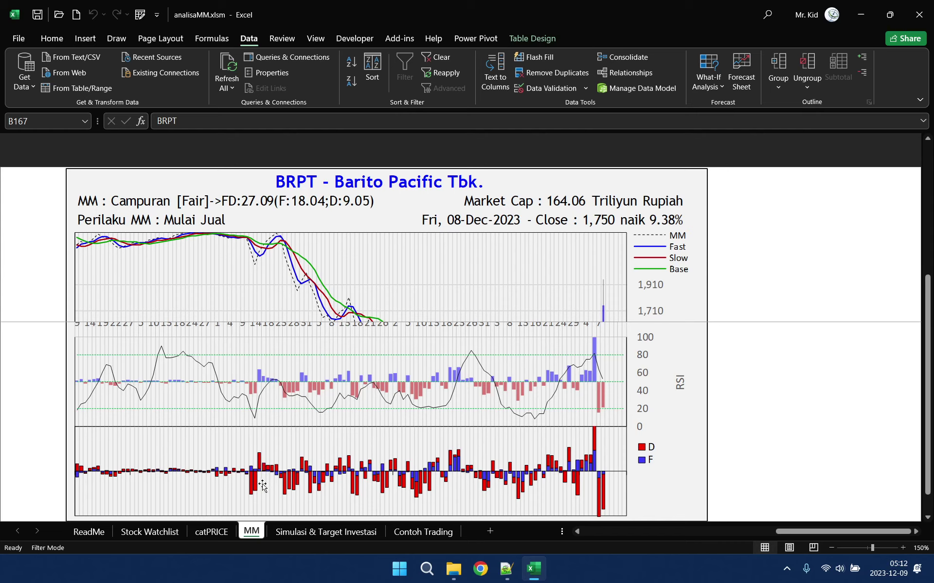
scroll(300, 467, up, 5)
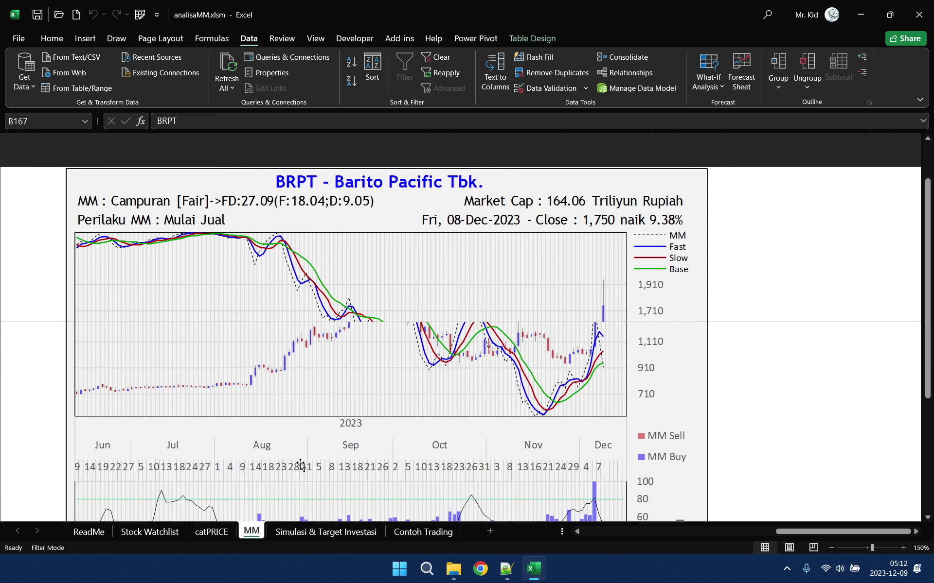
scroll(300, 466, down, 4)
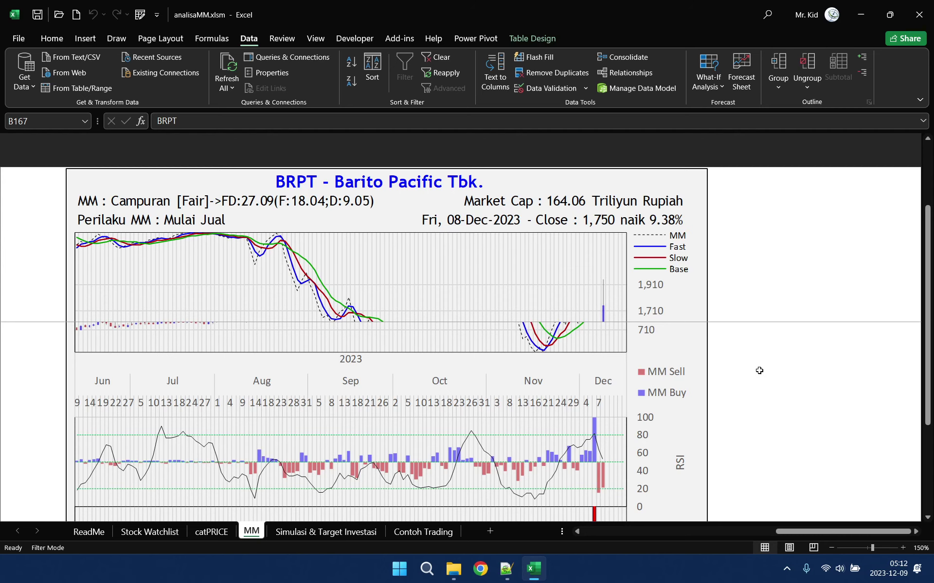
scroll(759, 371, up, 3)
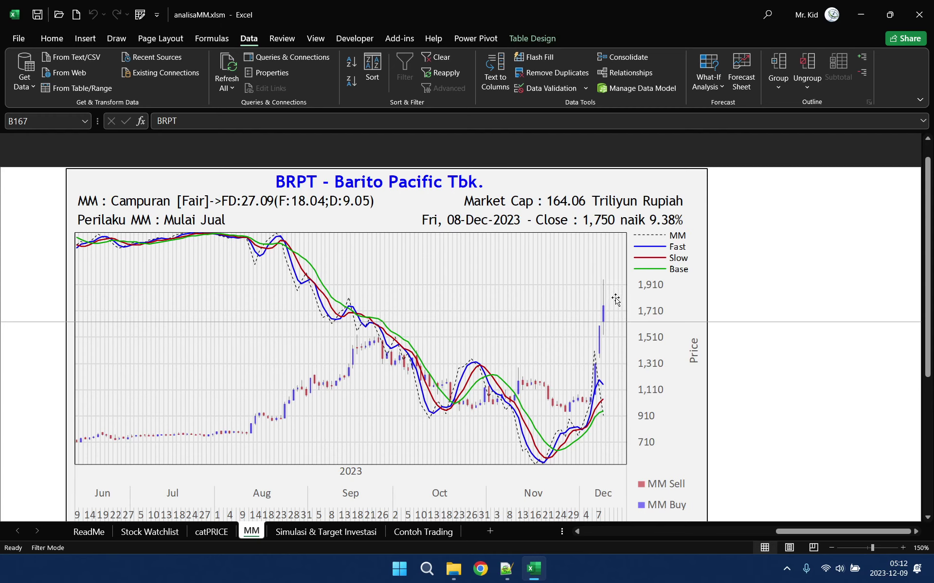
Step: Show the TPIA chart from the MM sheet's stock list and bring its price panel into view
drag(841, 532, 576, 532)
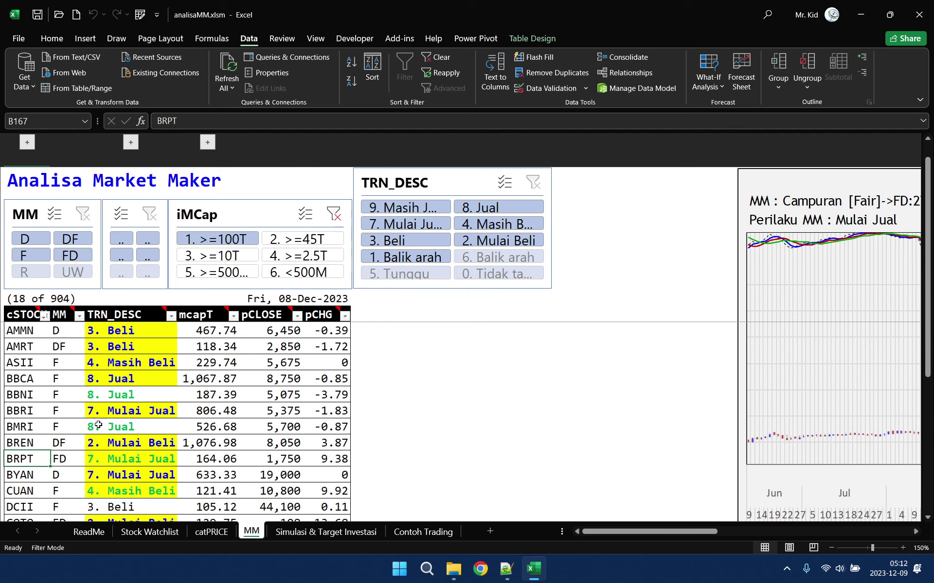
scroll(78, 448, down, 3)
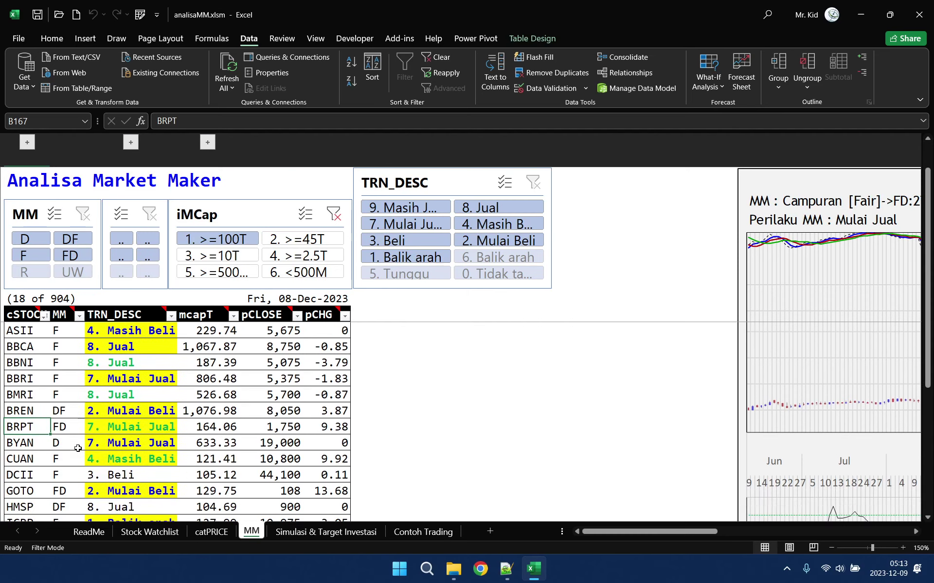
scroll(79, 474, down, 1)
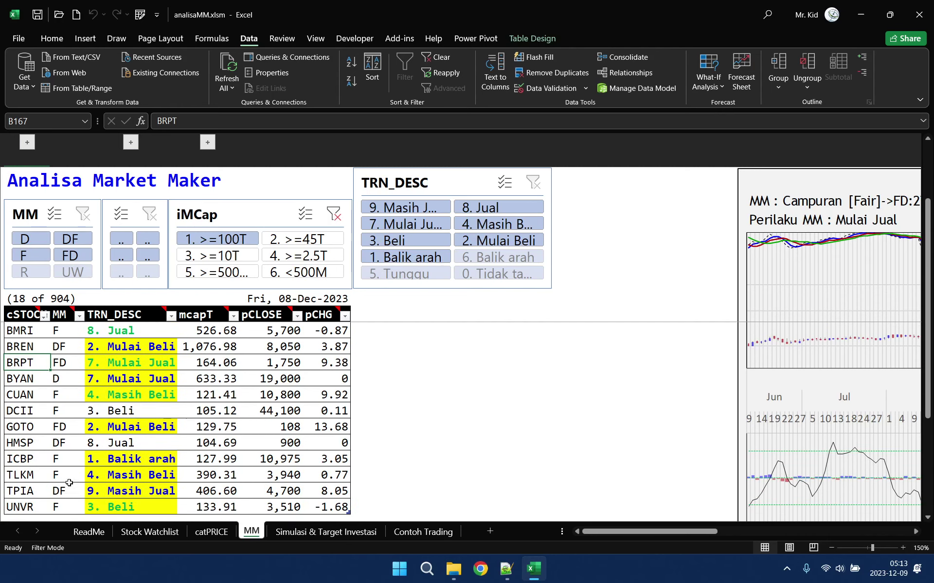
click(25, 490)
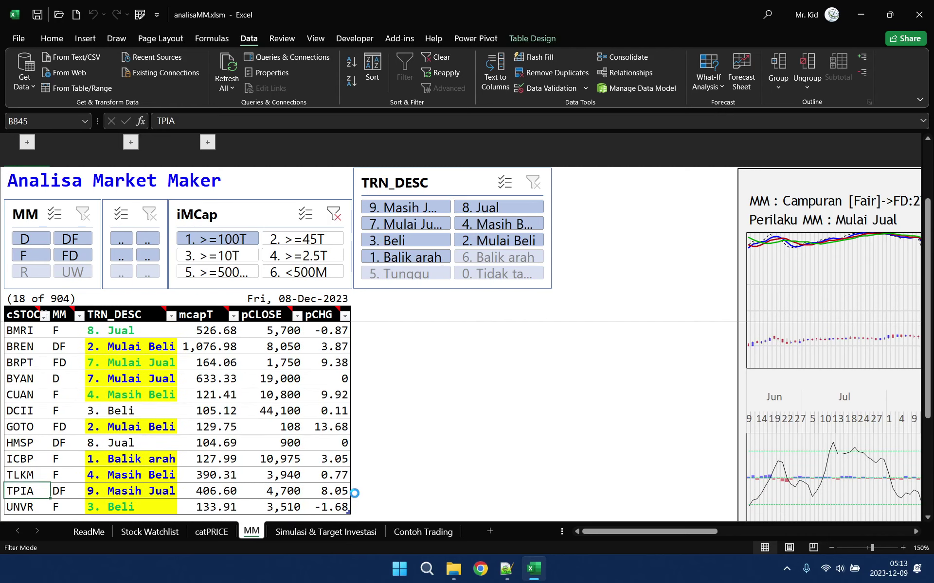
drag(678, 531, 789, 530)
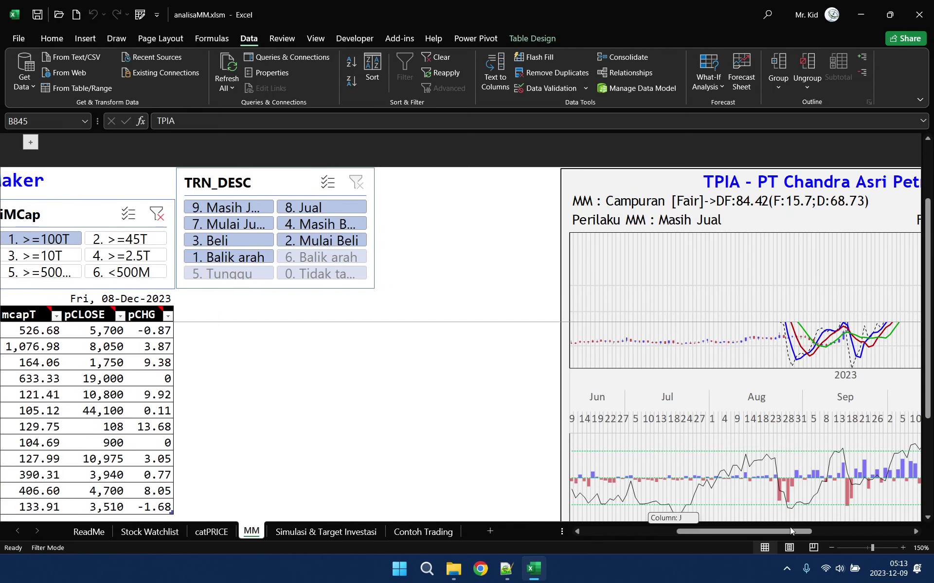
drag(898, 524, 904, 527)
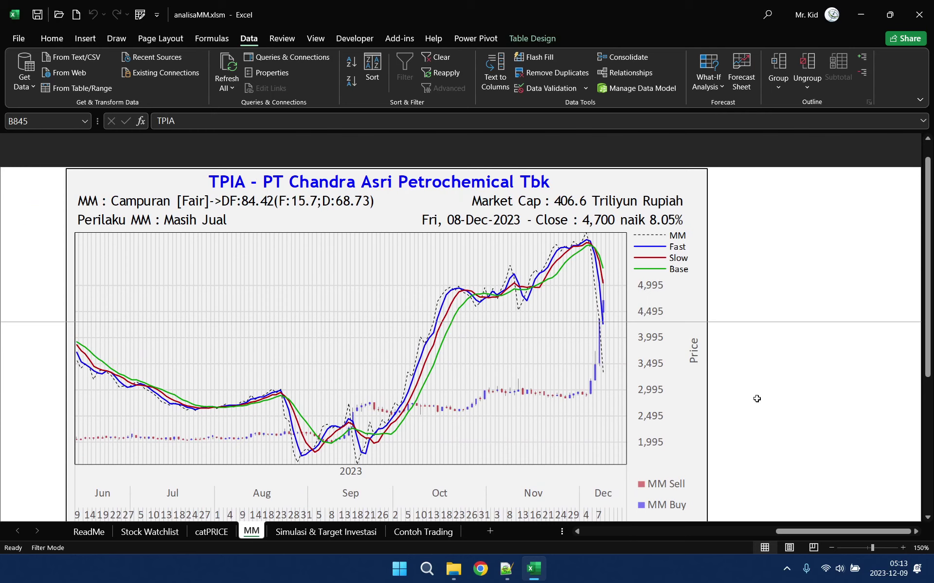
Step: Examine the TPIA chart, comparing its price lines with the MM Buy and MM Sell bars, RSI panel and D/F bars
scroll(756, 399, down, 4)
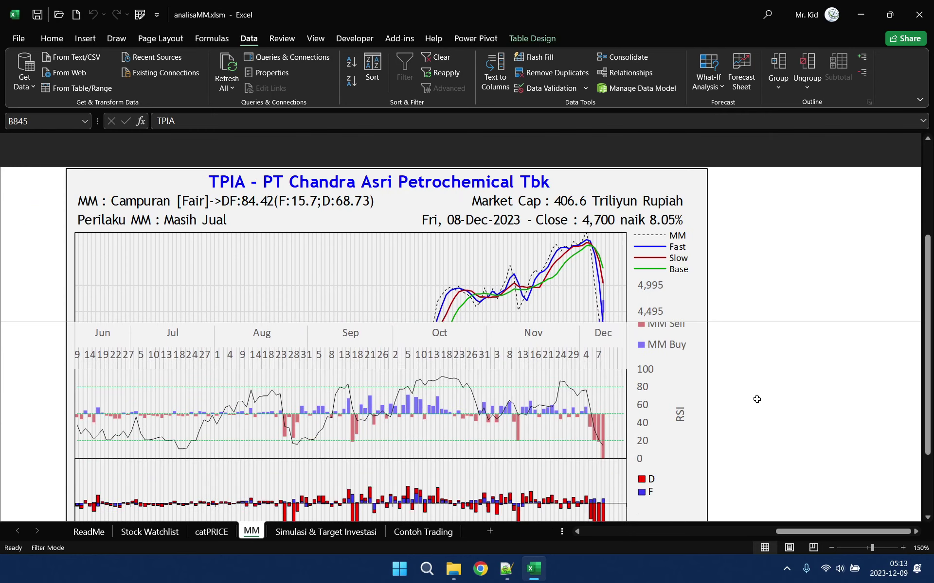
scroll(756, 399, down, 1)
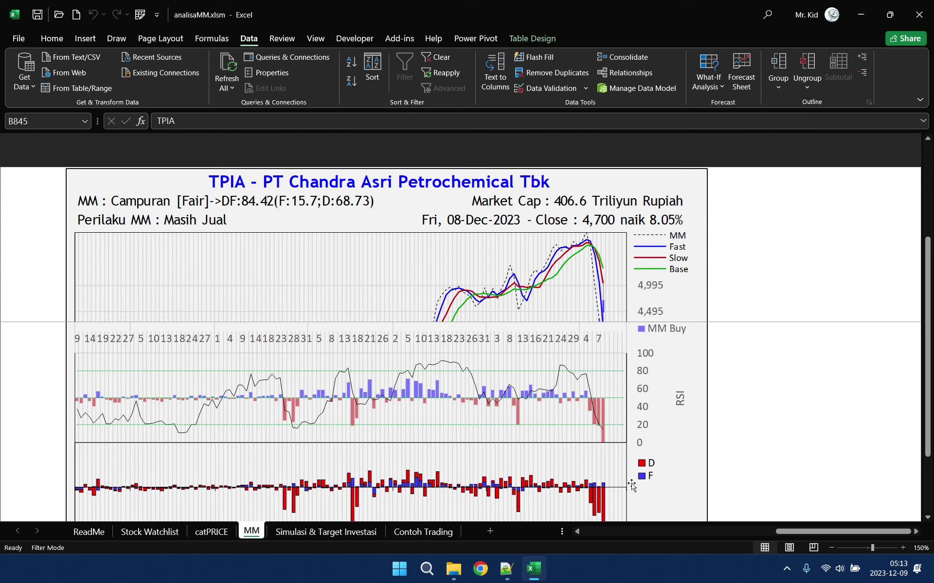
scroll(705, 412, up, 11)
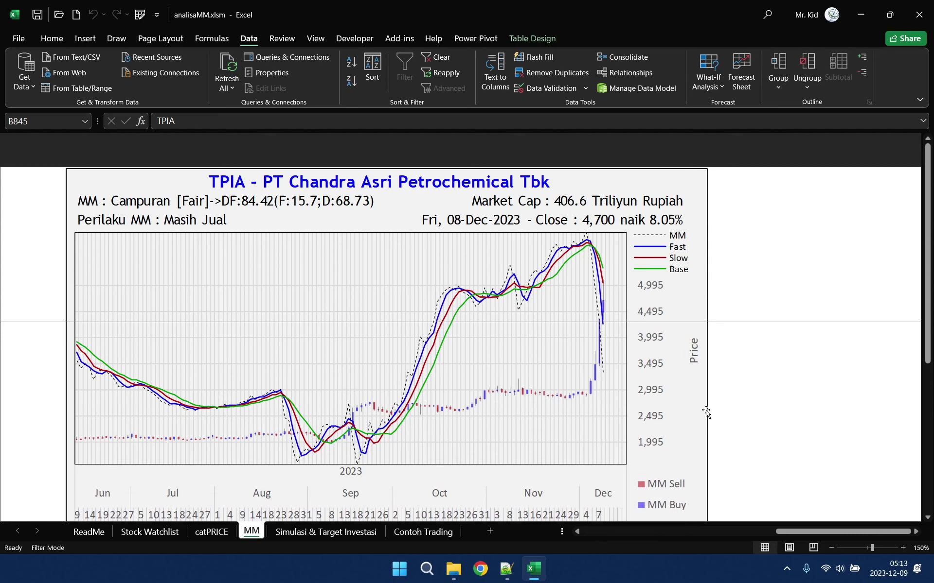
scroll(743, 391, down, 5)
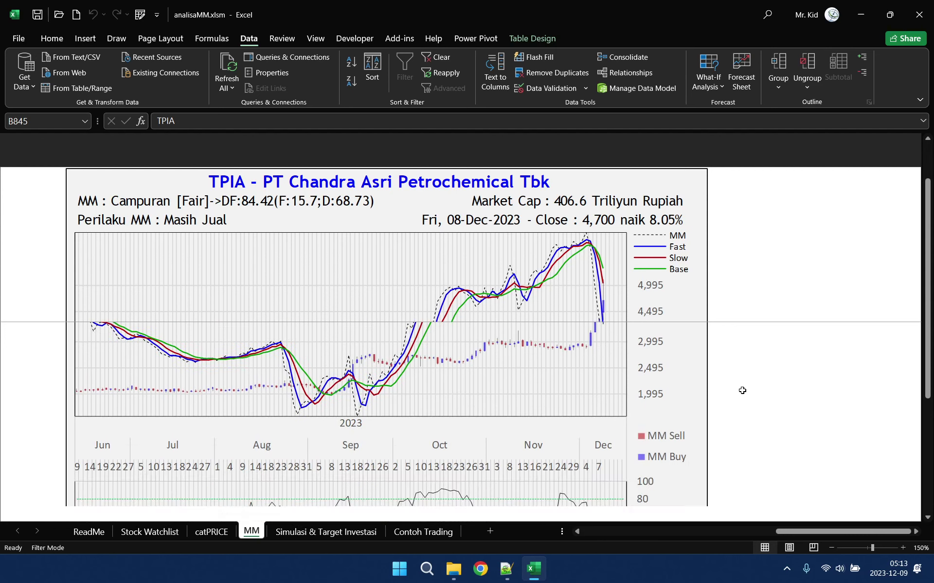
scroll(741, 390, down, 6)
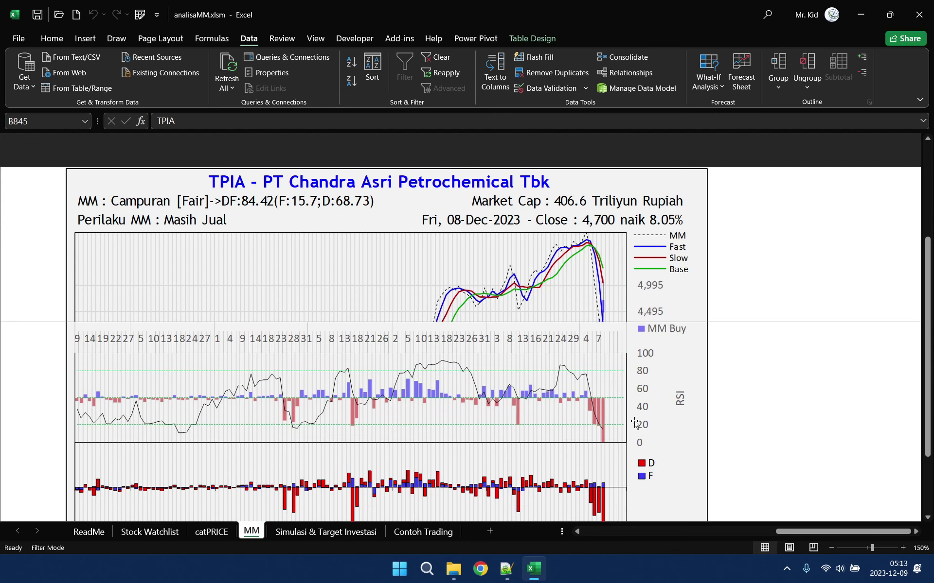
scroll(639, 418, up, 11)
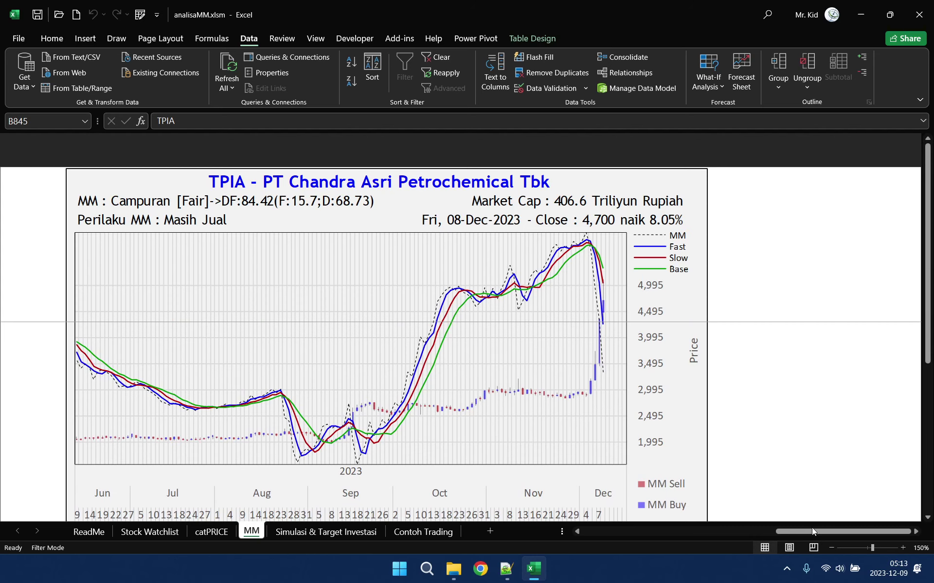
Step: Filter the MM stock list to the iMCap category "2. >=45T" and show the ADRO chart
click(586, 536)
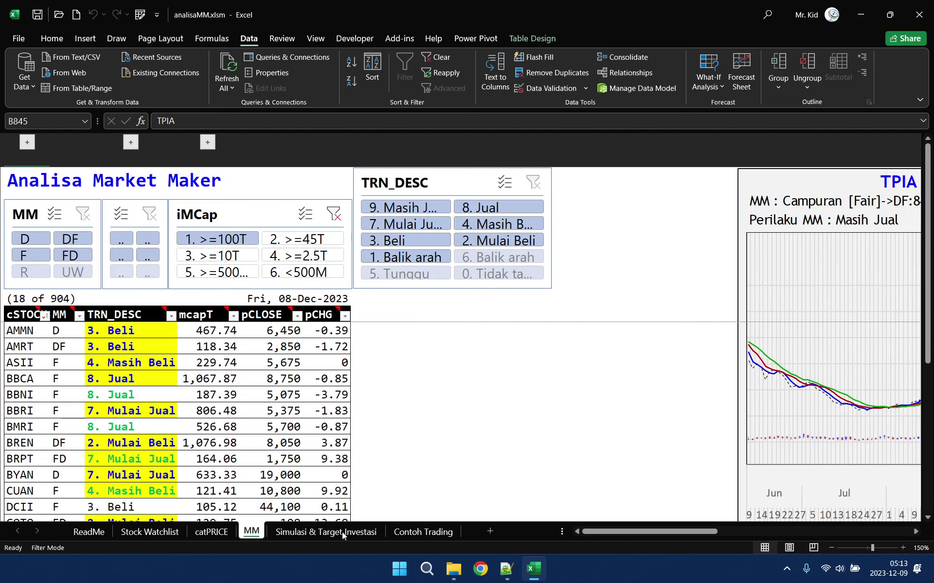
click(298, 239)
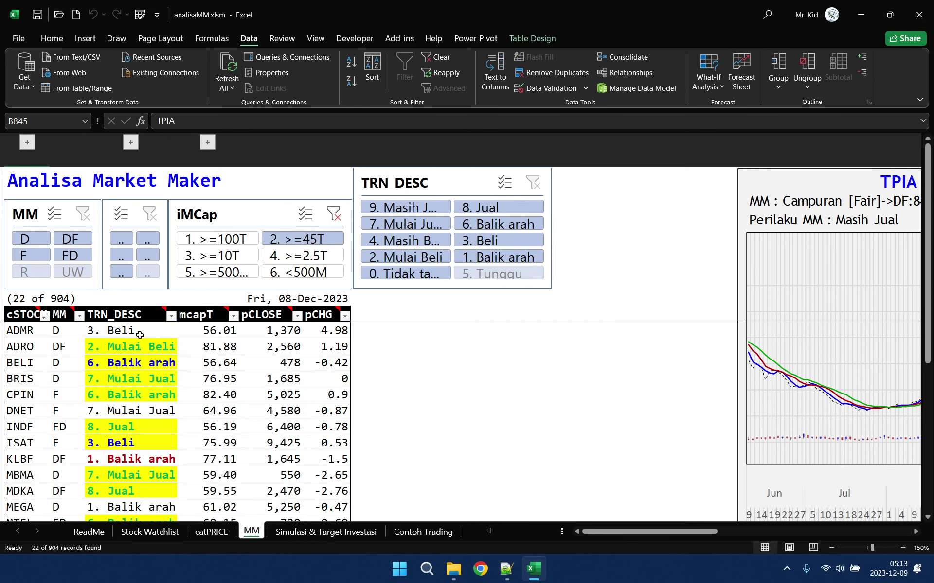
click(39, 348)
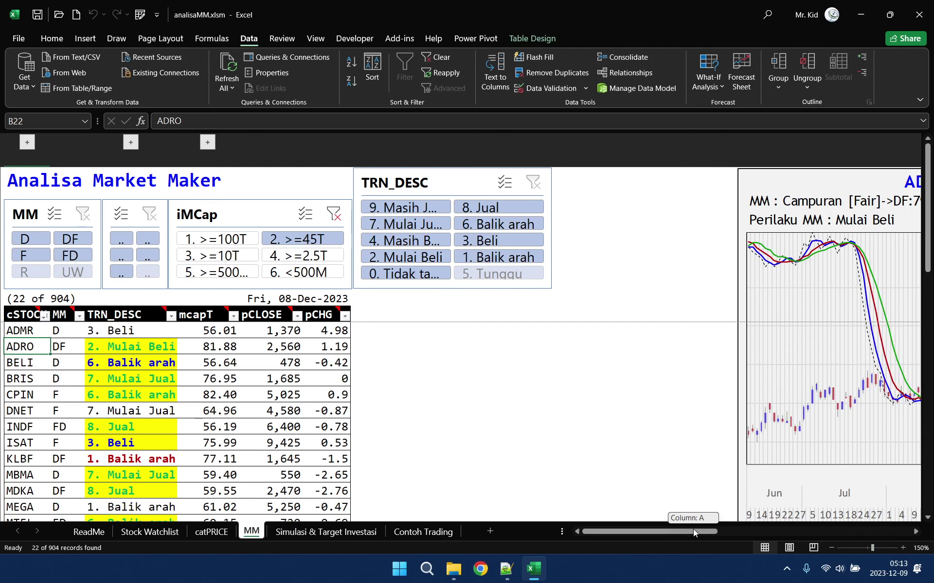
drag(693, 528, 867, 519)
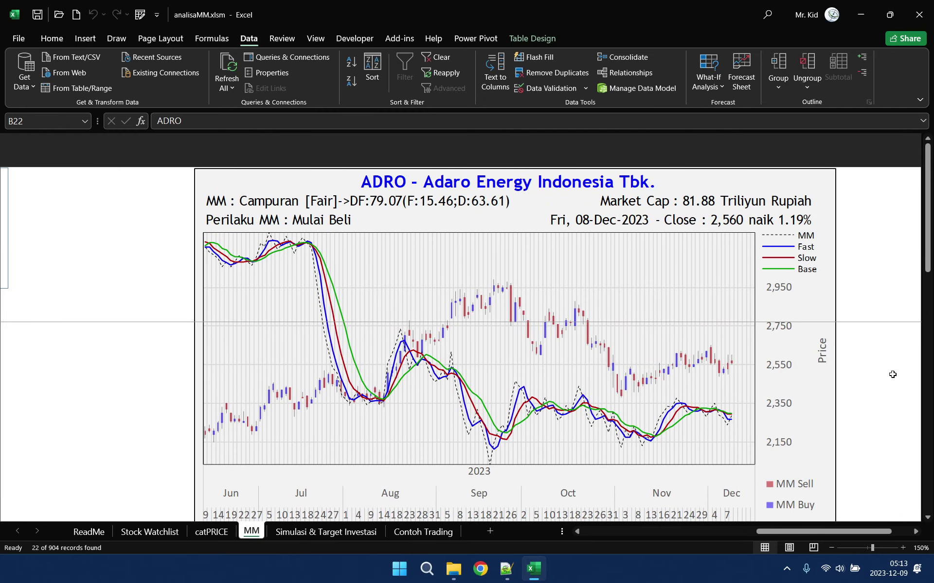
Step: Examine the ADRO chart's MM Buy and MM Sell bars, RSI panel and D/F bars against its price lines
scroll(892, 375, down, 3)
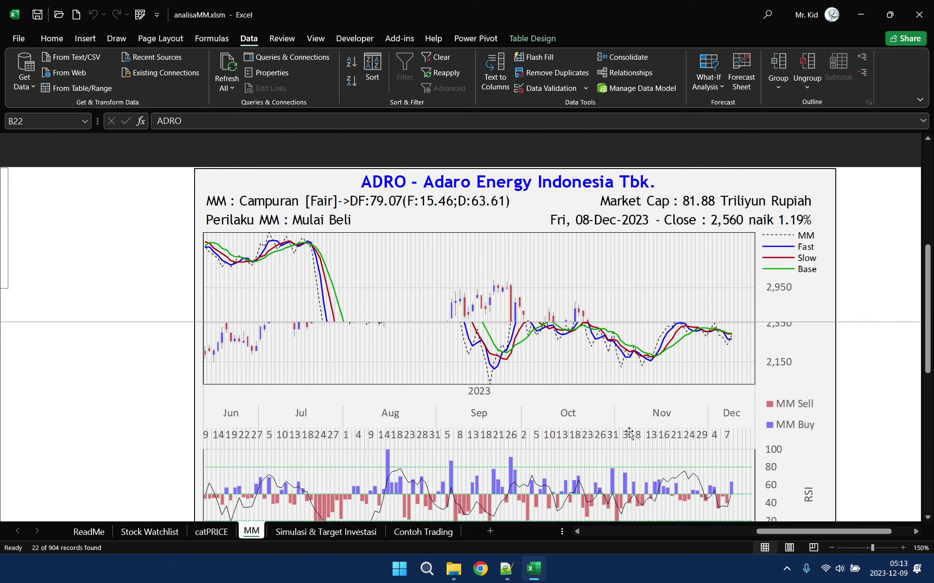
scroll(629, 434, down, 3)
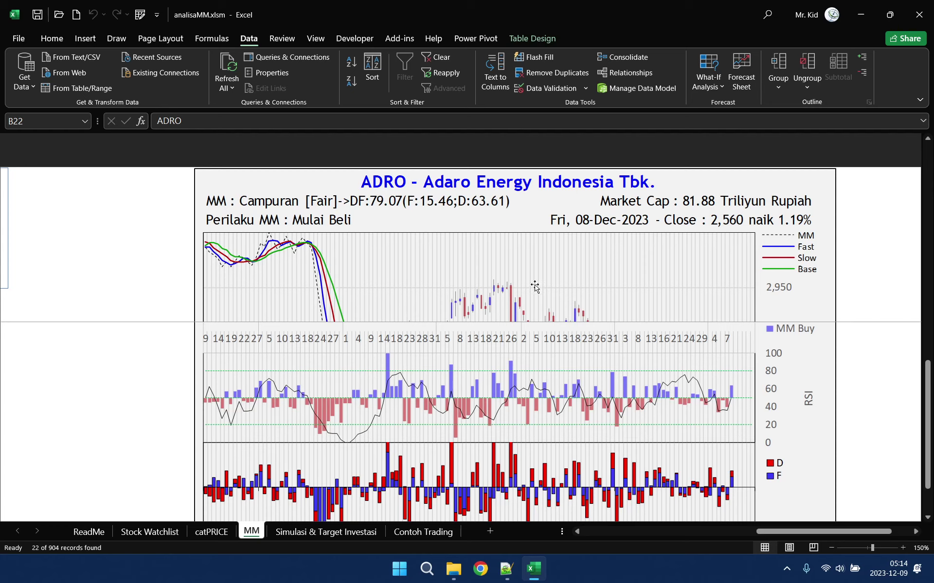
scroll(891, 374, up, 2)
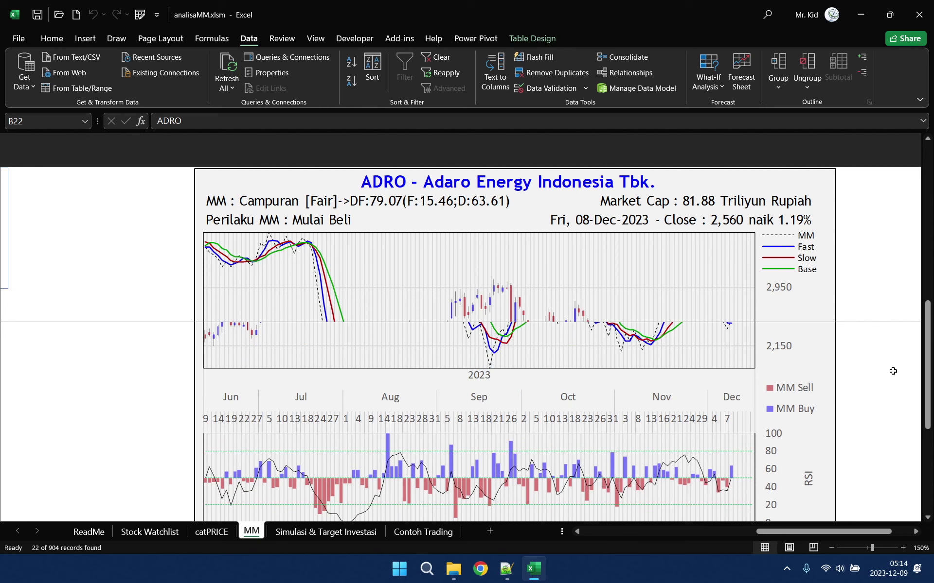
scroll(892, 371, up, 2)
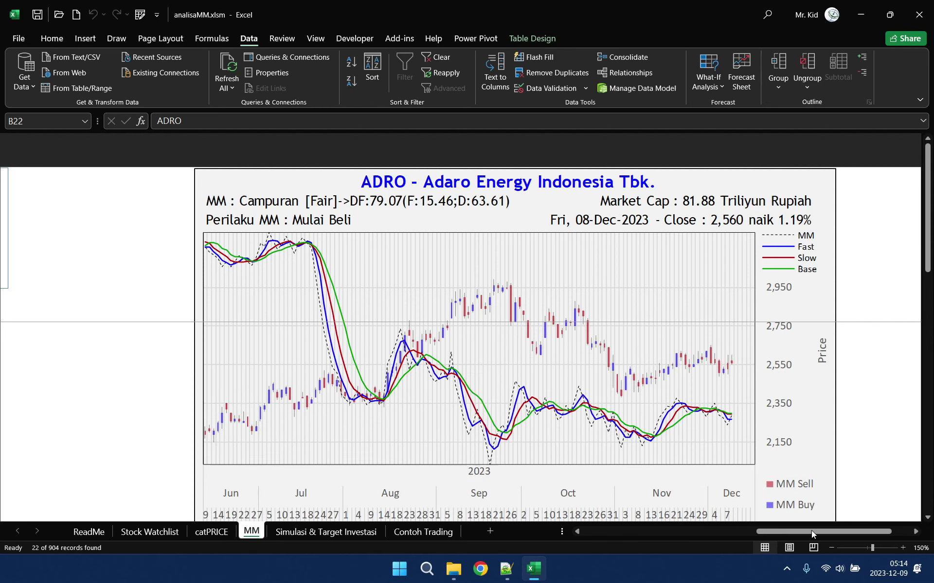
Step: Show the BRIS chart from the filtered stock list and bring its price panel into view
drag(811, 531, 595, 535)
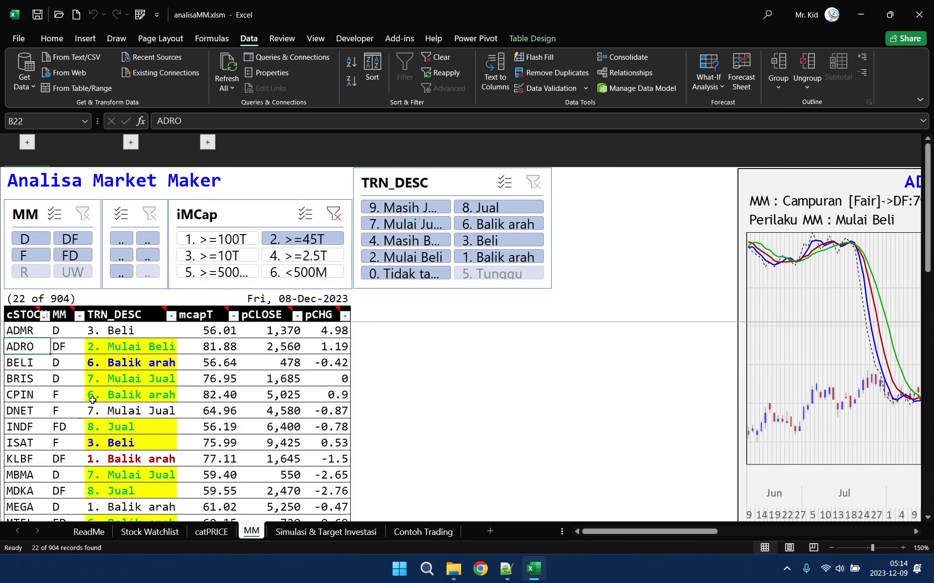
click(35, 380)
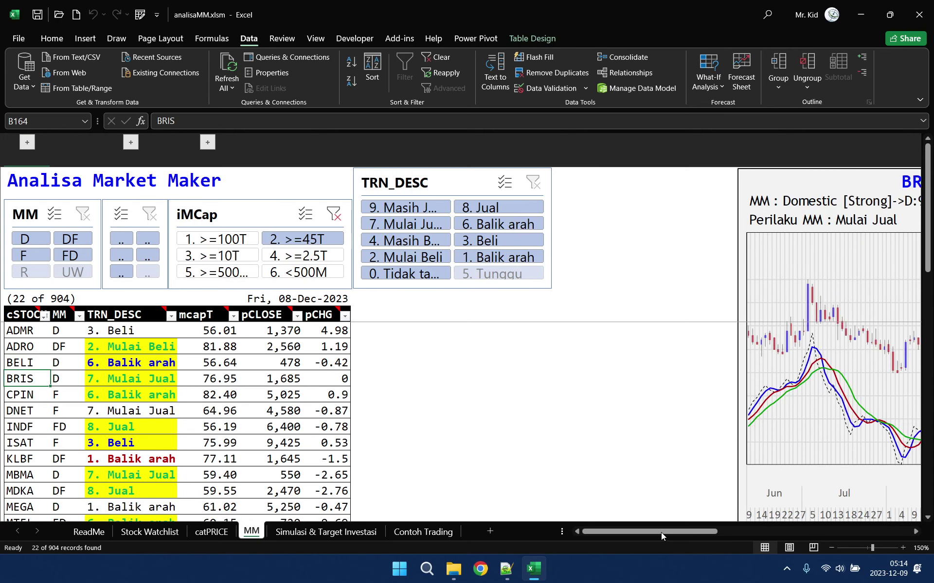
drag(660, 533, 878, 520)
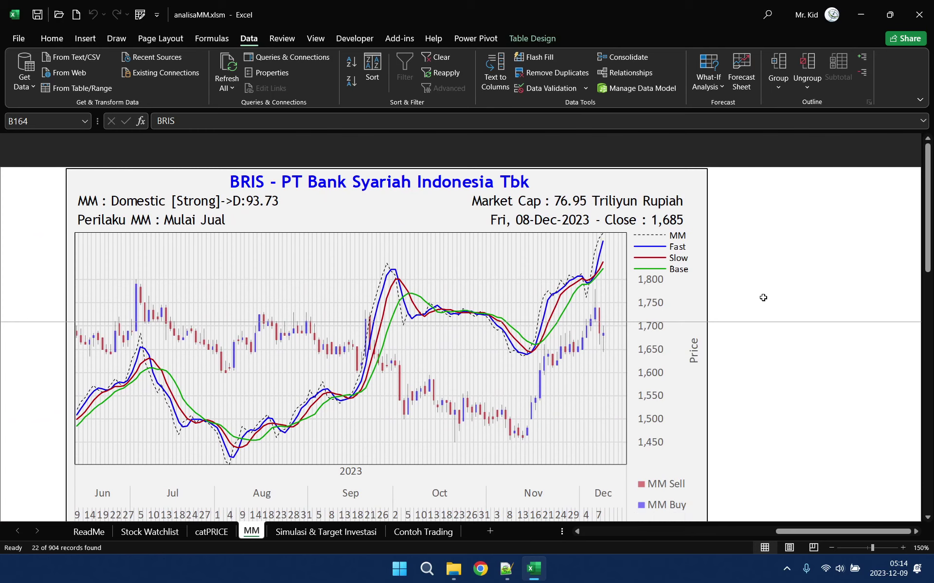
Step: Examine the BRIS chart, comparing its price candles and MM lines with the MM Buy and MM Sell bars, RSI and D/F bars
scroll(763, 297, down, 1)
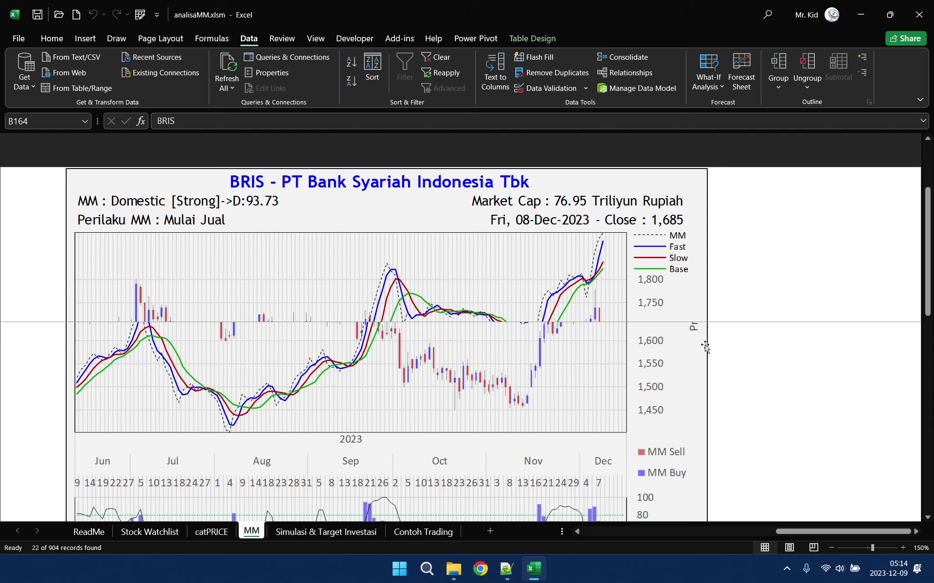
scroll(741, 365, up, 1)
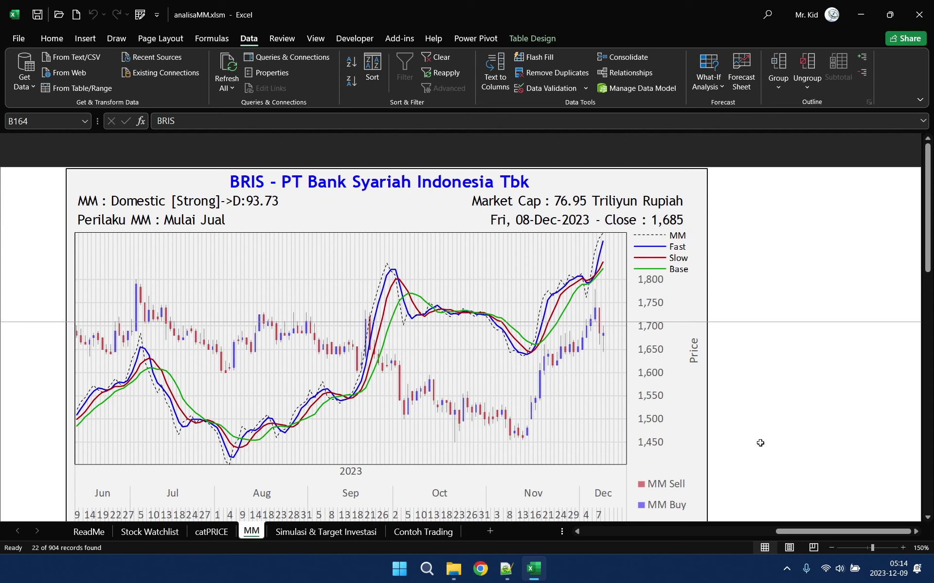
scroll(760, 442, down, 2)
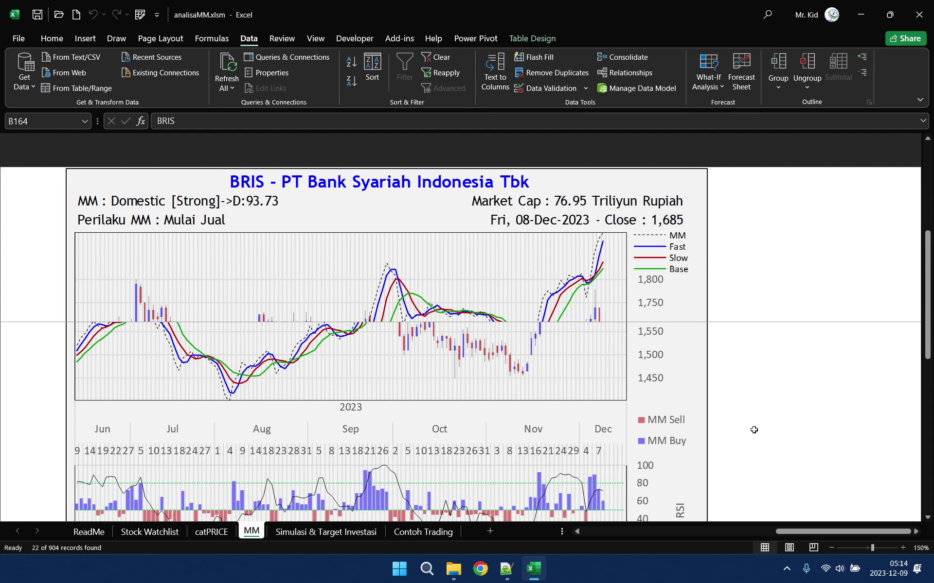
scroll(753, 428, up, 2)
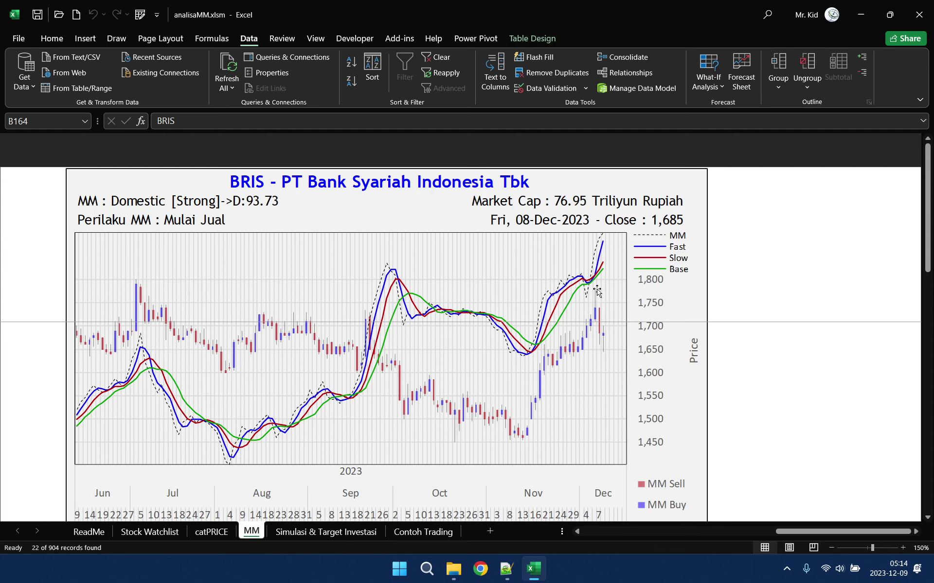
scroll(753, 382, down, 3)
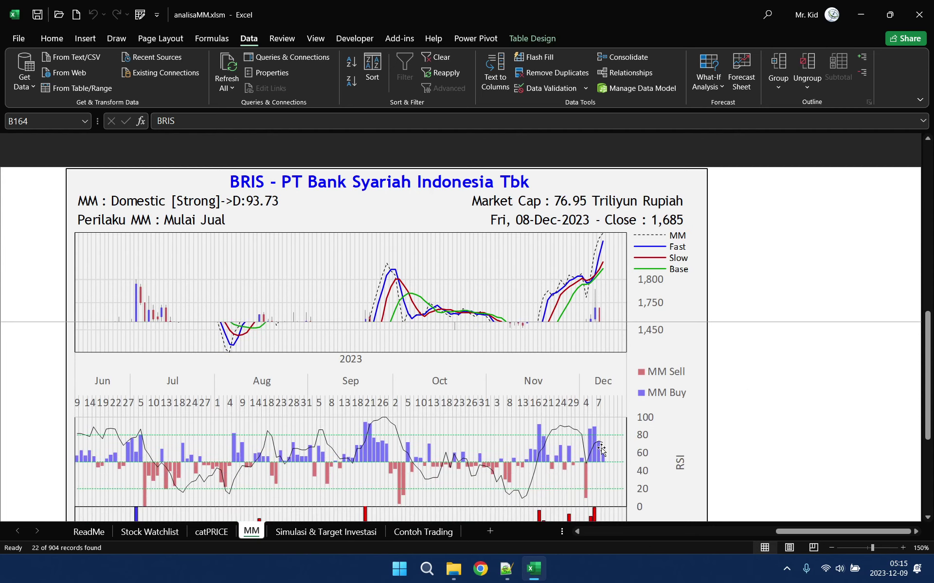
scroll(716, 425, down, 2)
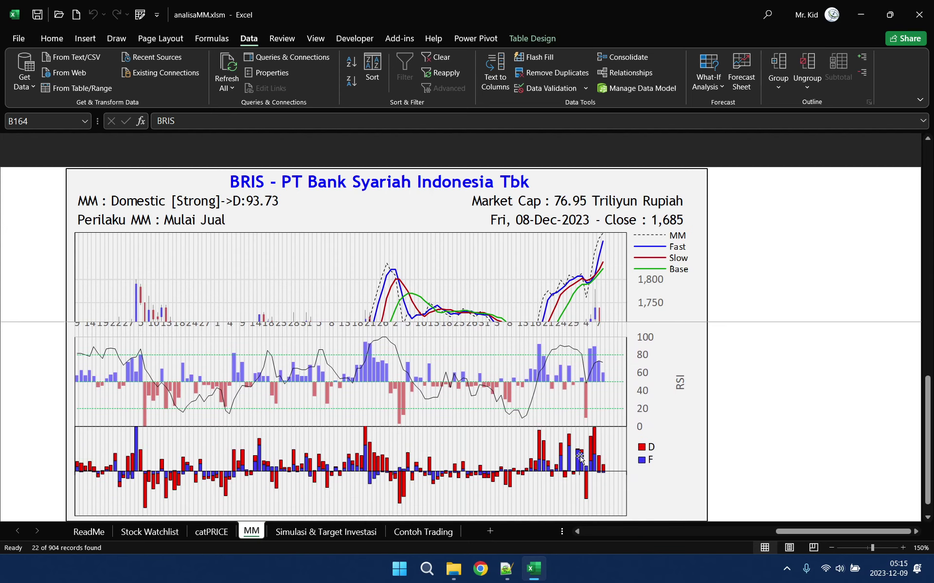
scroll(736, 399, up, 5)
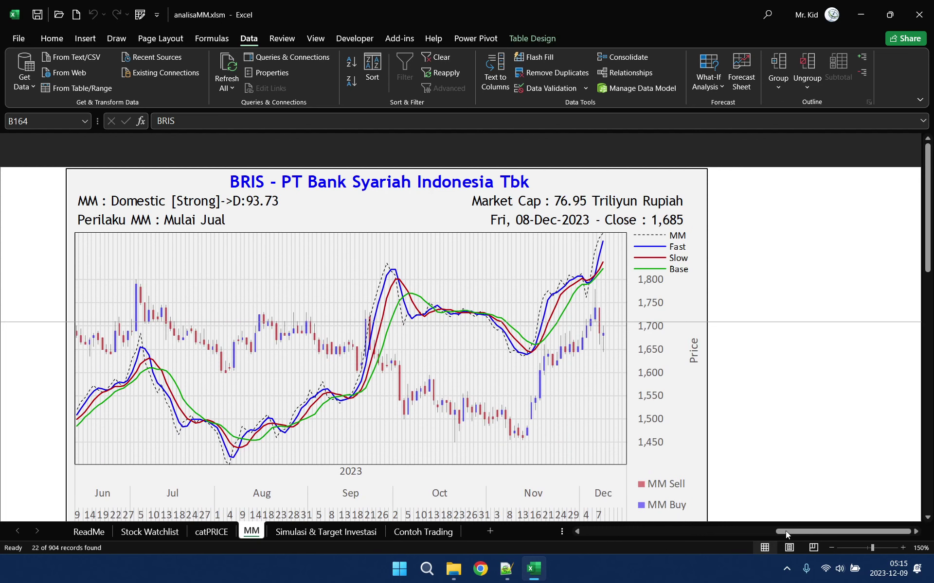
Step: Look through the rest of the >=45T stock list and switch the iMCap filter to "3. >=10T"
drag(785, 531, 565, 532)
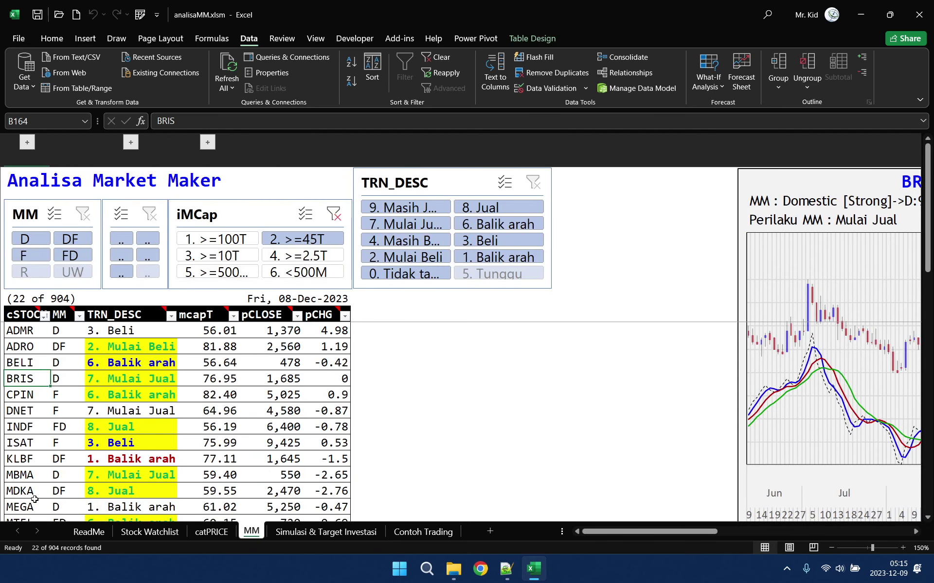
scroll(34, 499, down, 2)
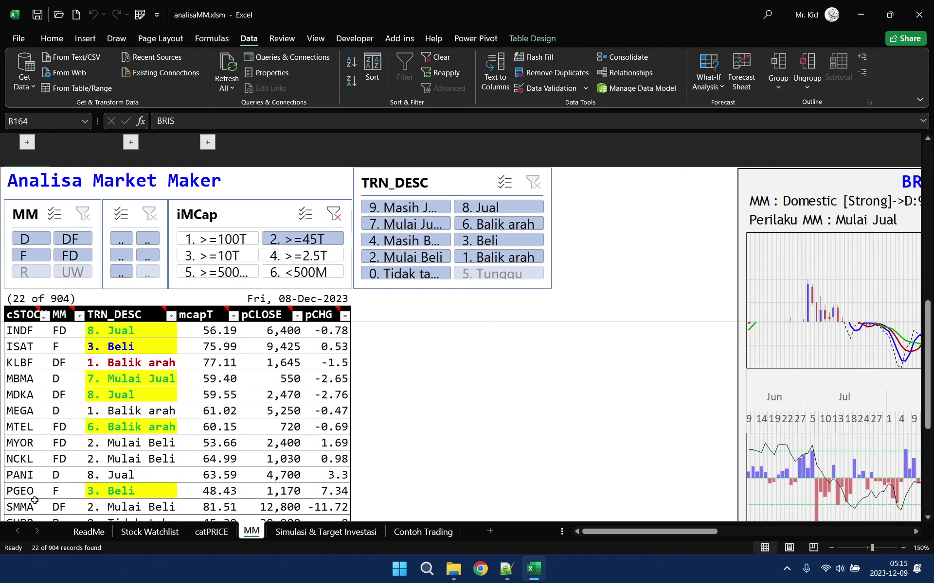
scroll(35, 500, down, 4)
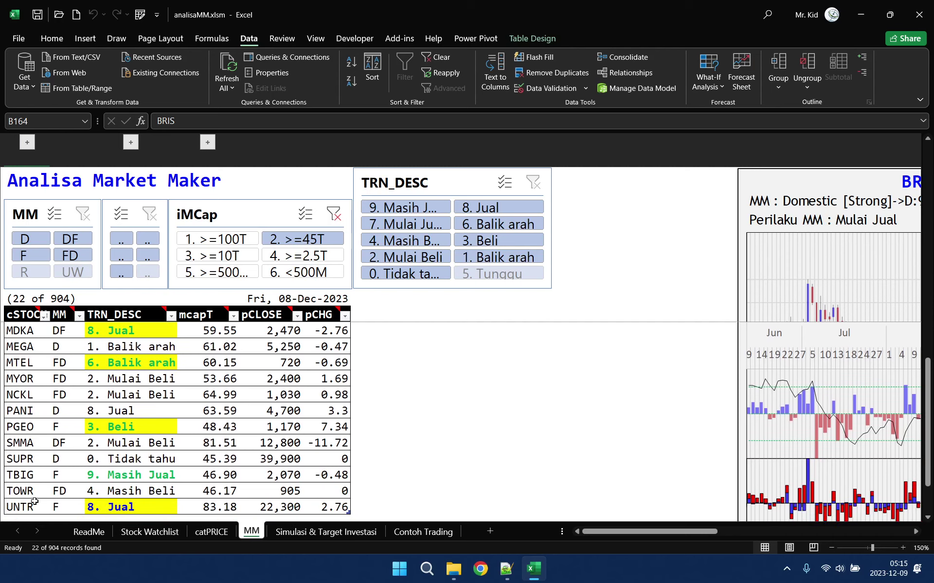
scroll(34, 501, down, 1)
scroll(204, 390, up, 5)
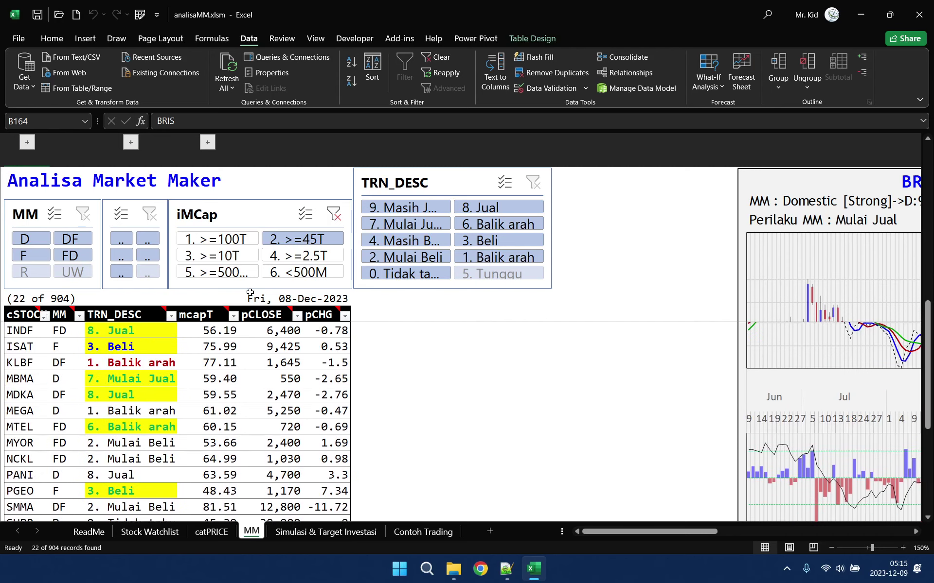
click(214, 256)
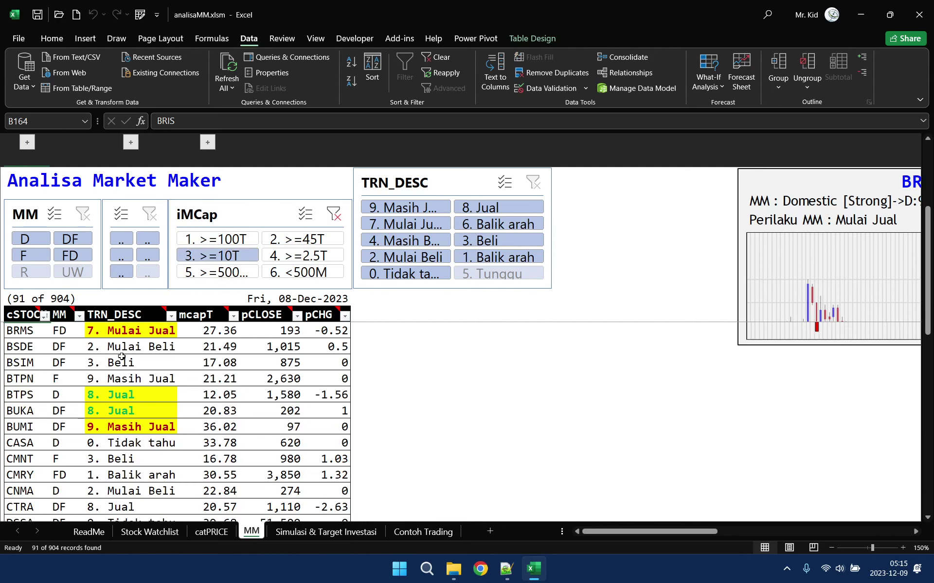
Step: Show the BTPS chart from the >=10T stock list and bring its header and price panel into view
scroll(66, 355, up, 8)
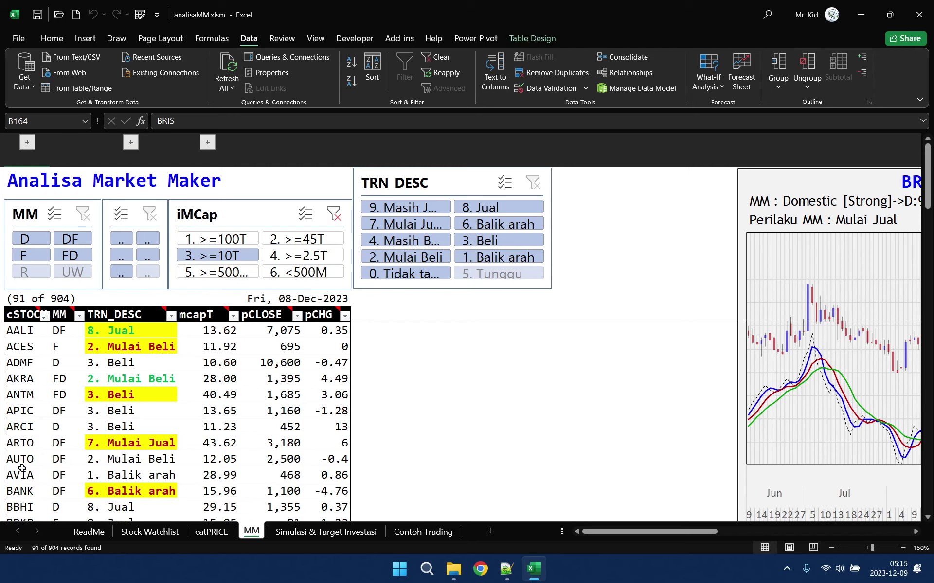
scroll(29, 486, down, 1)
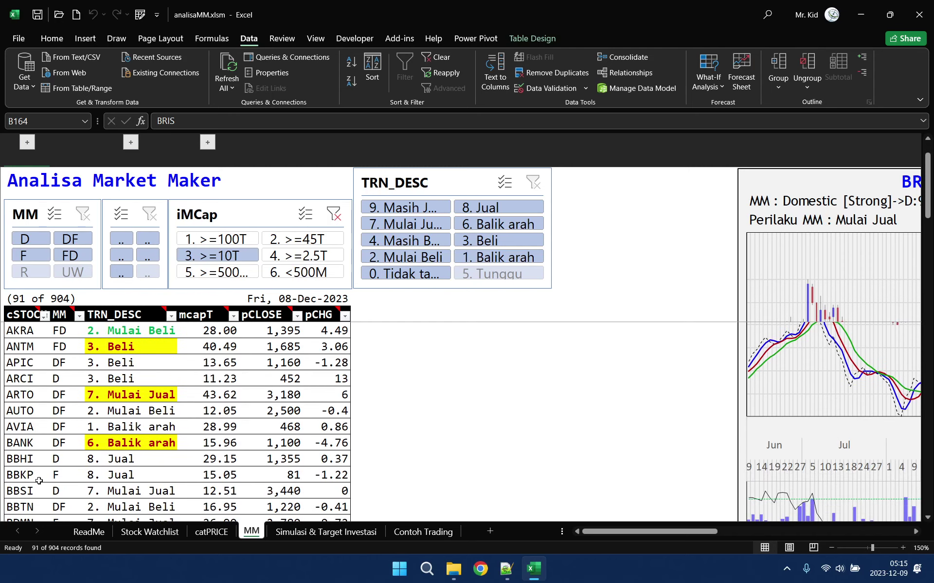
scroll(39, 481, down, 1)
scroll(39, 480, down, 3)
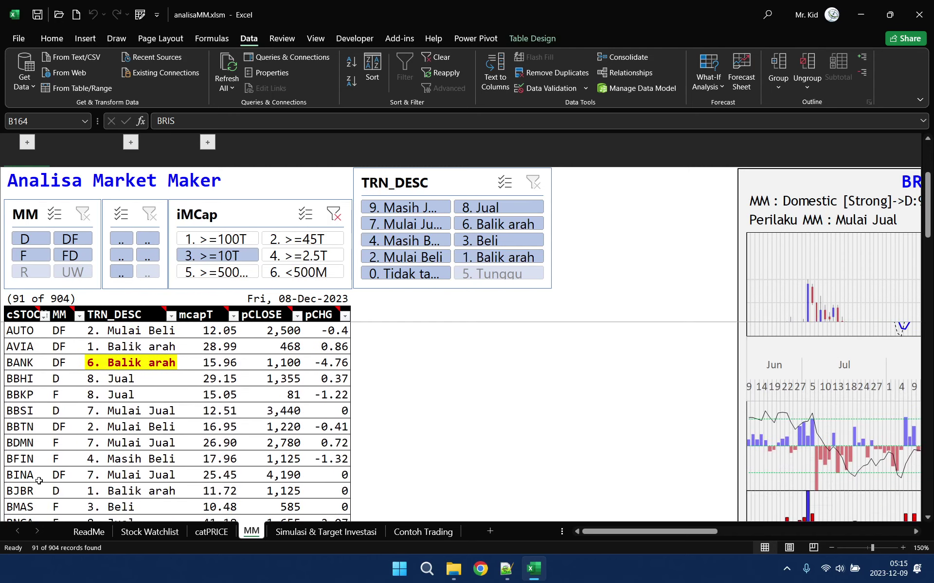
scroll(39, 480, down, 2)
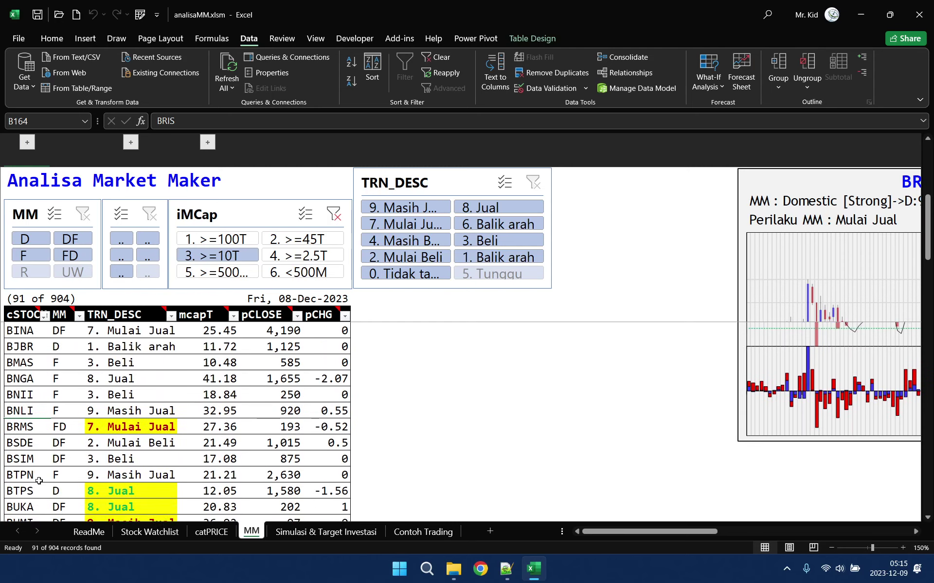
click(30, 459)
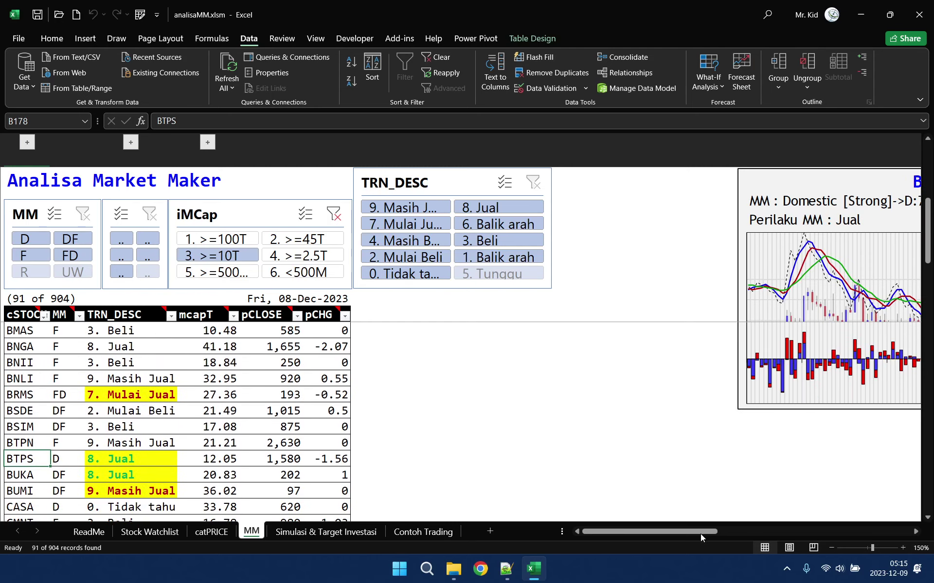
drag(700, 534, 900, 526)
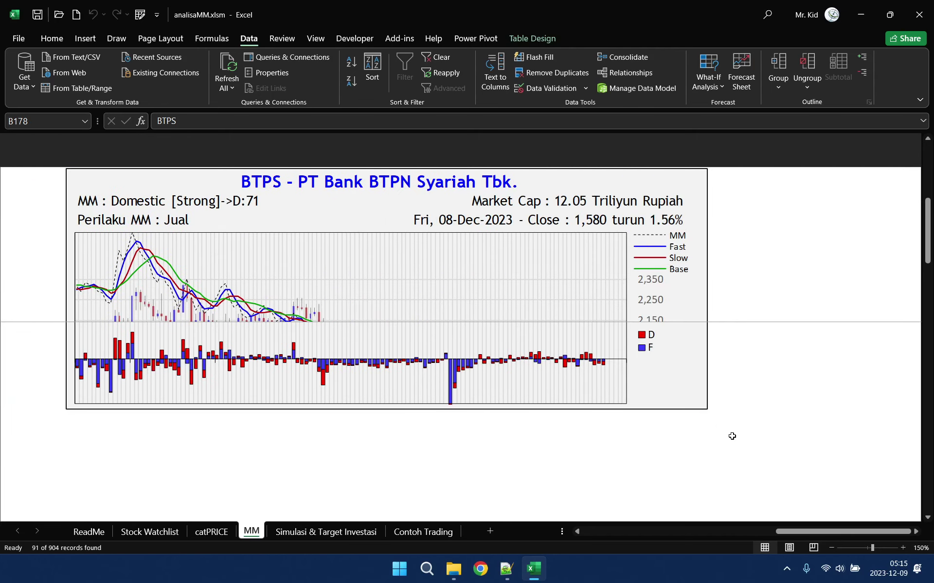
scroll(729, 428, up, 6)
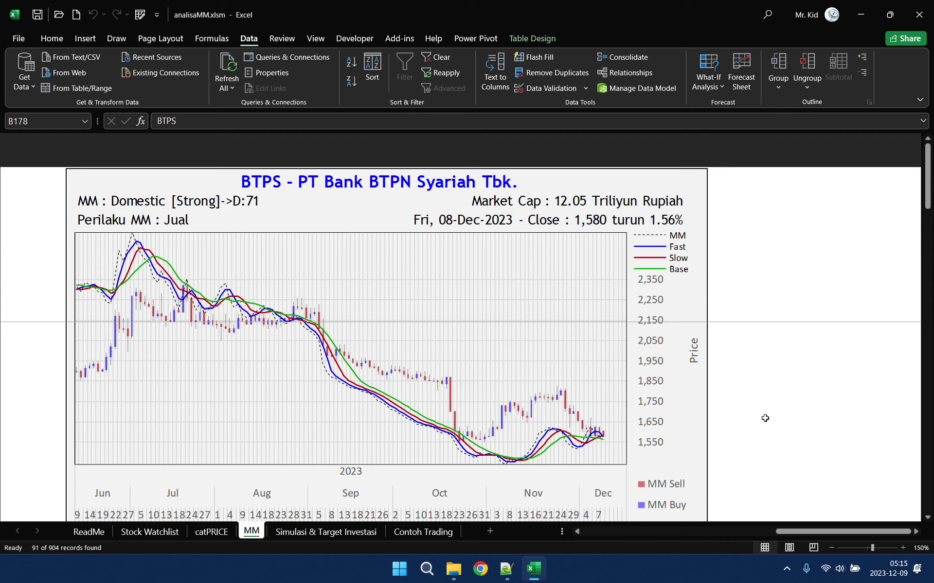
Step: Examine the BTPS chart, comparing its price candles and MM lines with the MM Buy and MM Sell bars, RSI and D/F bars
scroll(752, 440, down, 2)
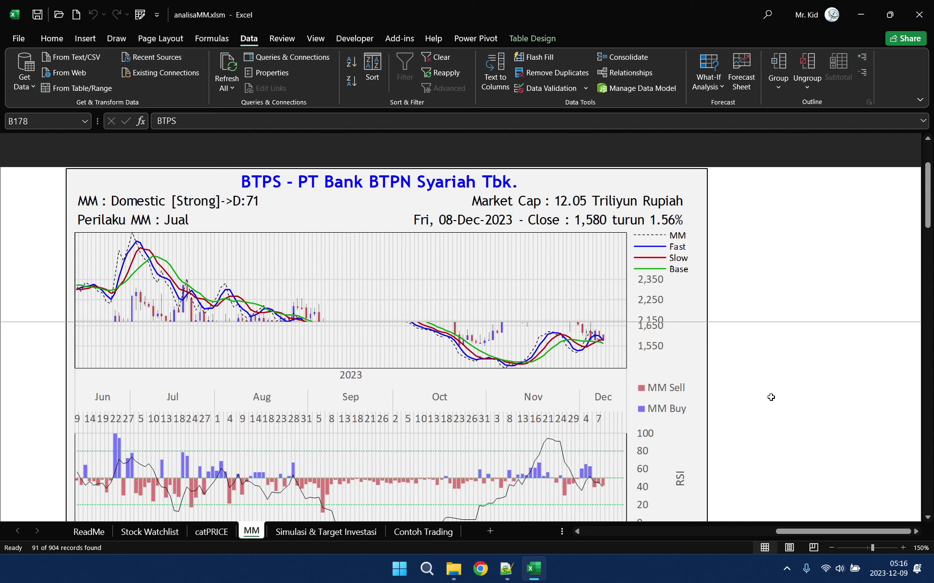
scroll(771, 392, up, 2)
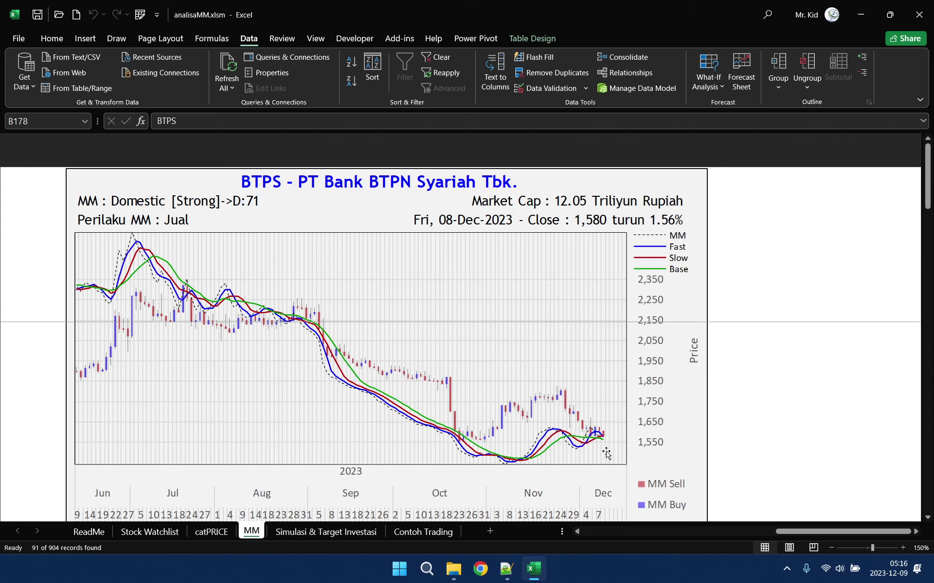
scroll(800, 448, down, 1)
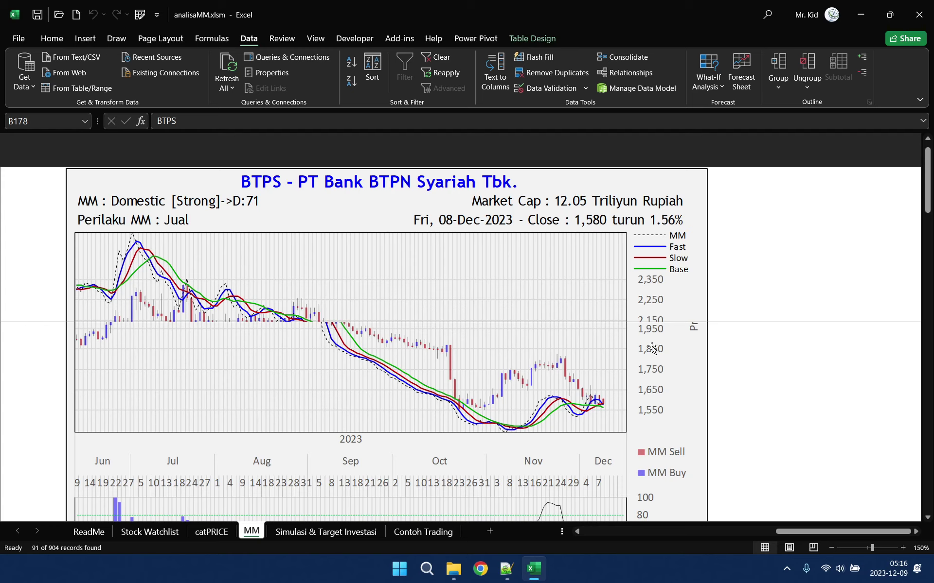
scroll(760, 397, down, 3)
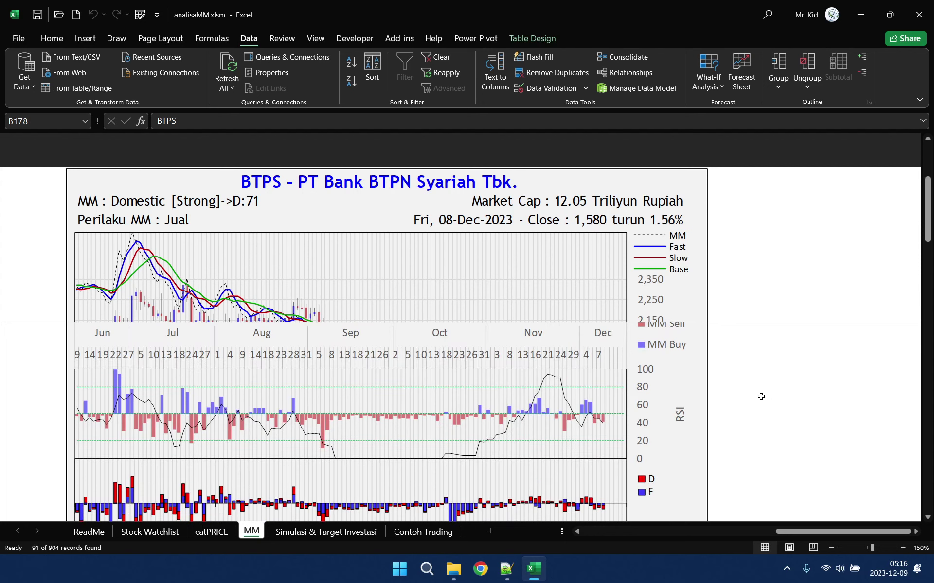
scroll(761, 396, up, 4)
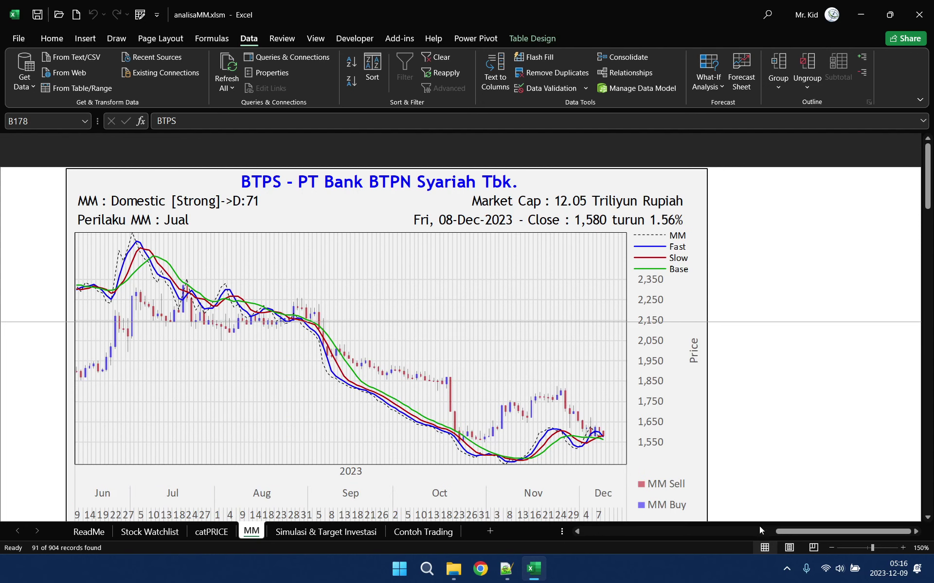
Step: Return to the stock list and set the MM sheet's zoom to 100% so the list and whole chart fit together
drag(594, 535, 578, 536)
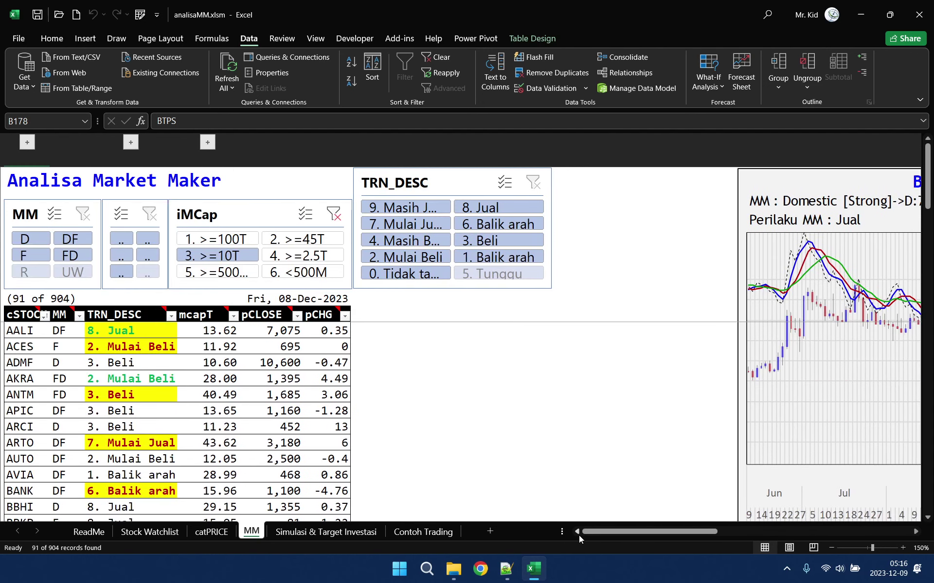
click(831, 548)
click(831, 548)
click(831, 548)
click(832, 548)
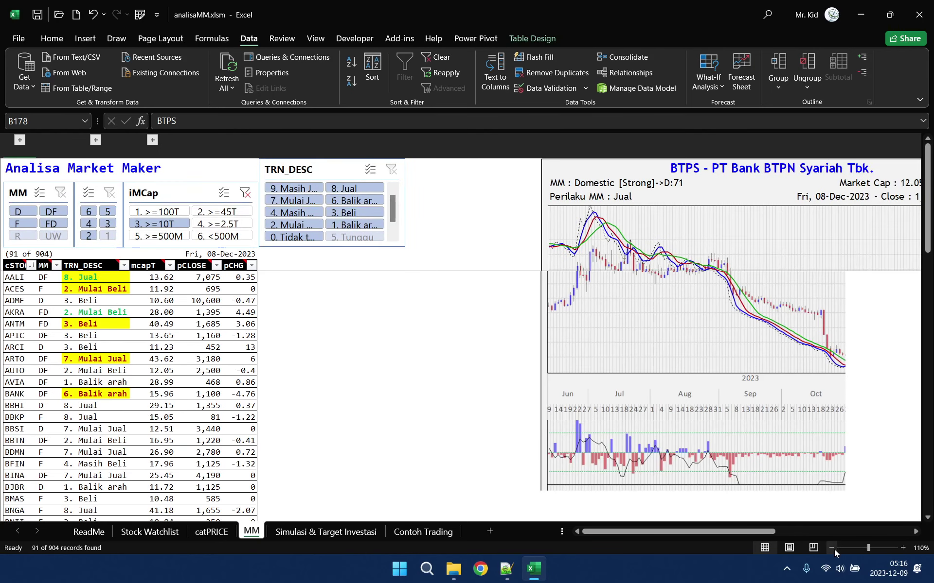
click(832, 548)
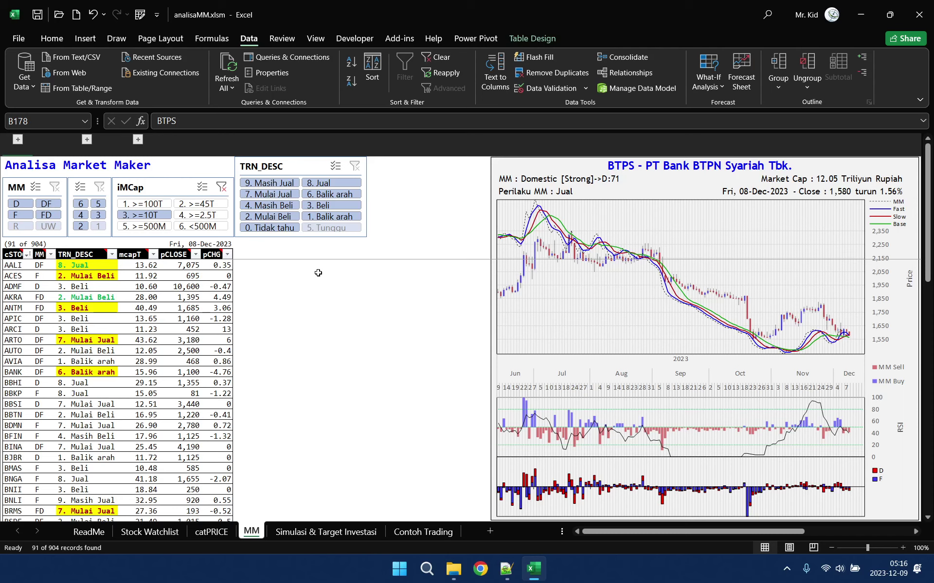
click(265, 254)
click(313, 254)
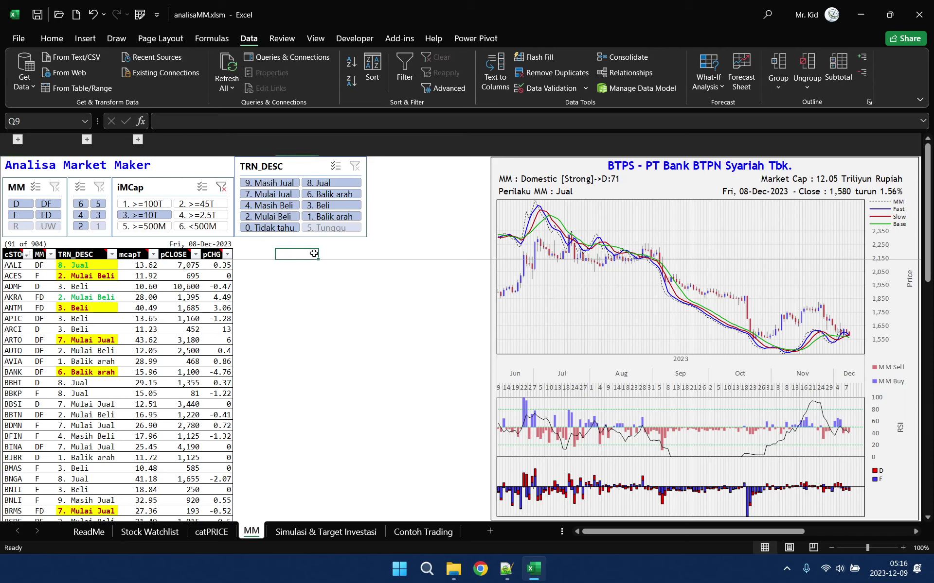
click(351, 254)
click(384, 251)
click(341, 255)
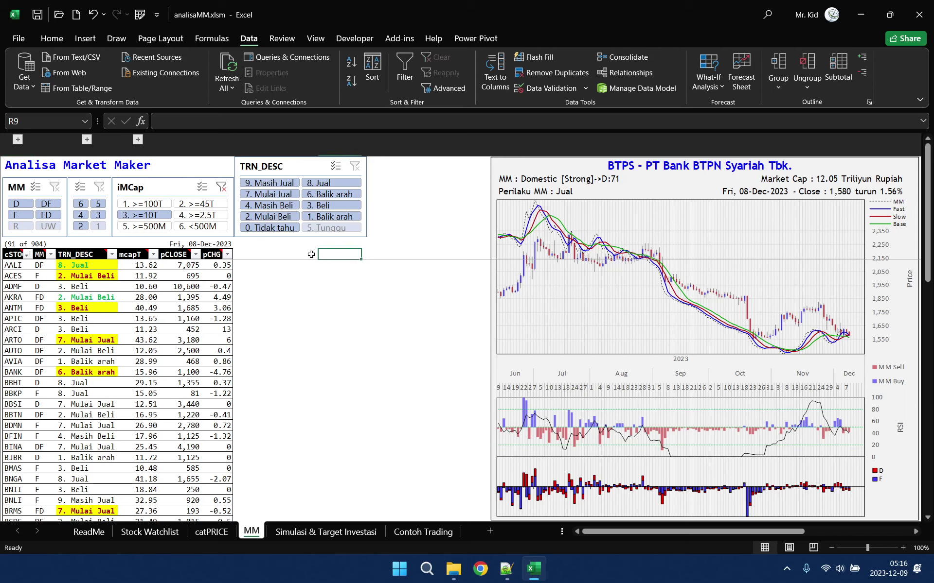
click(306, 254)
click(336, 254)
click(378, 255)
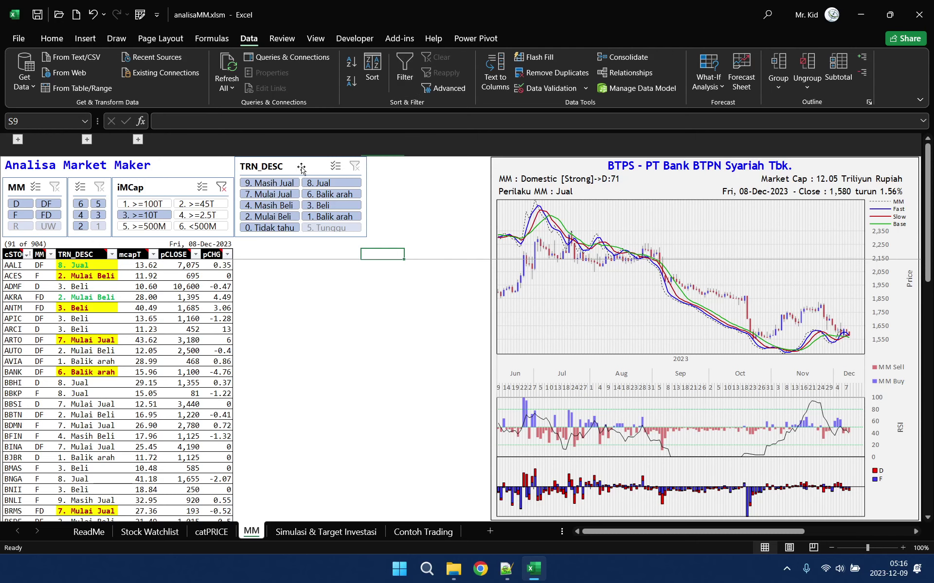
Step: Switch the iMCap filter to "1. >=100T"
click(155, 205)
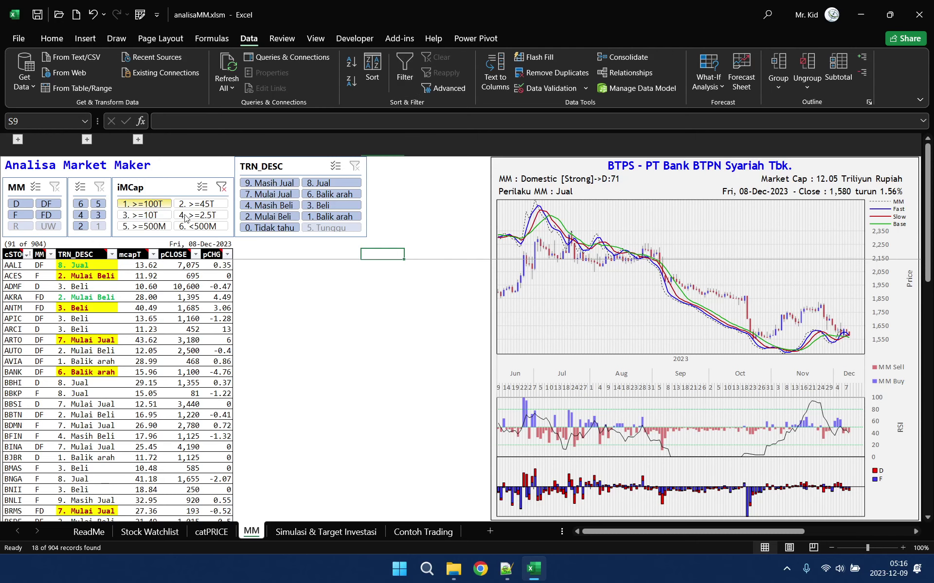
click(347, 255)
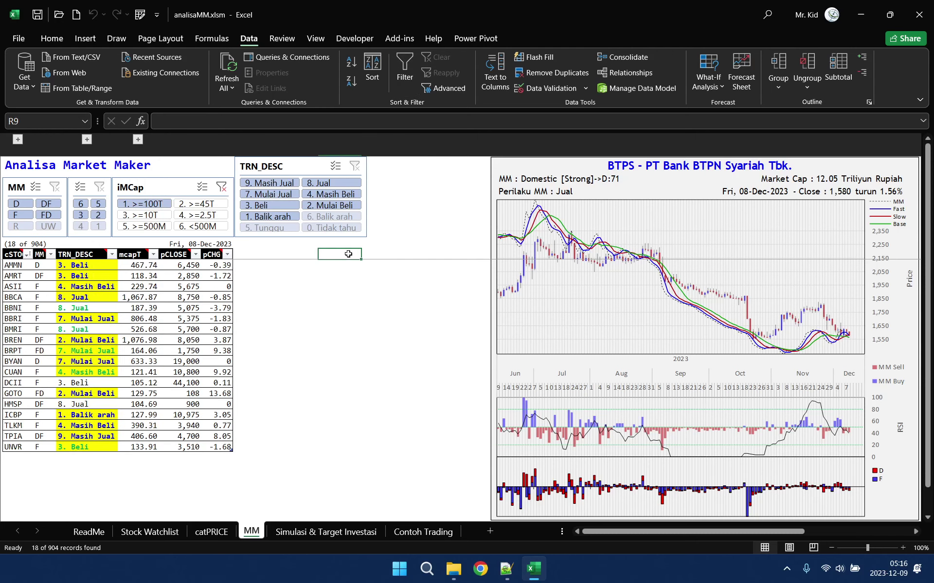
click(302, 255)
click(344, 255)
click(393, 253)
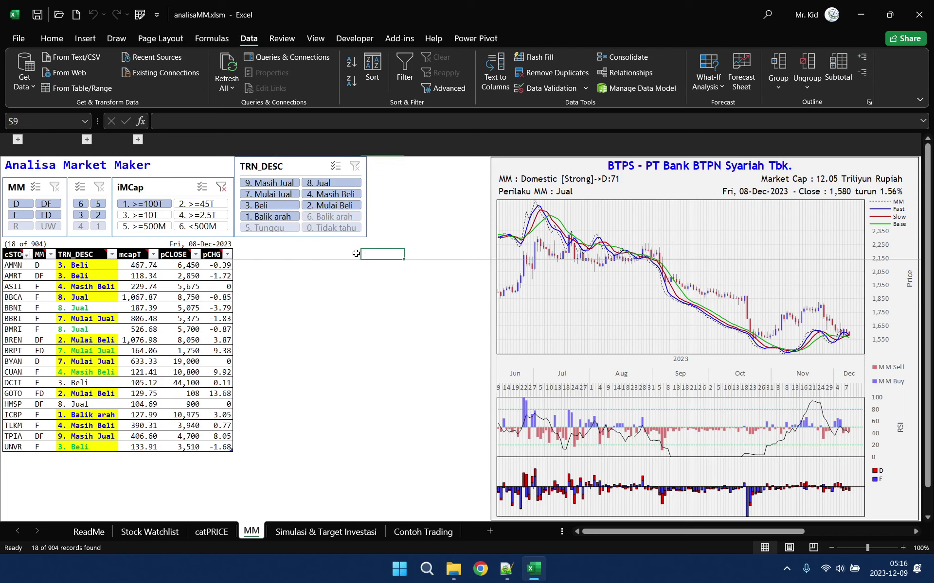
click(338, 253)
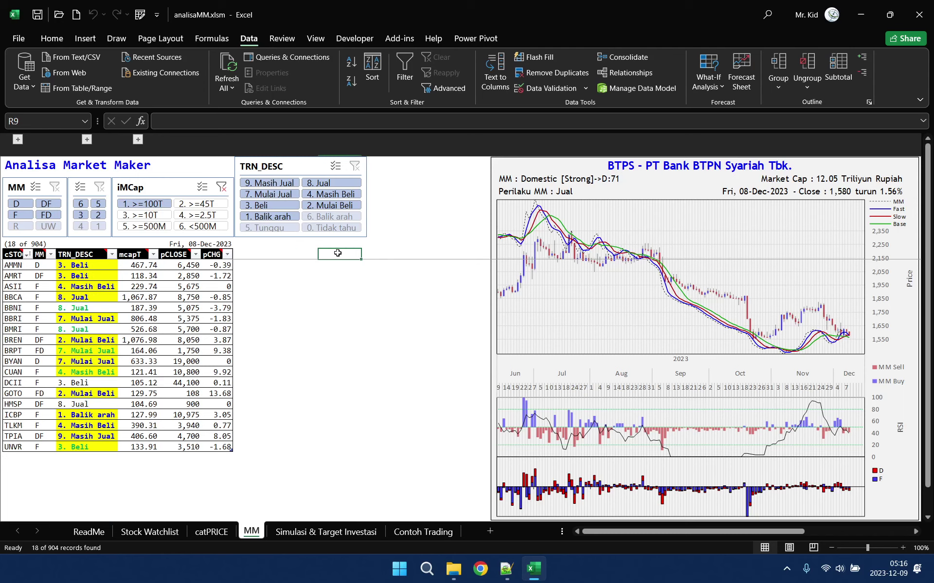
click(302, 256)
click(335, 255)
click(391, 253)
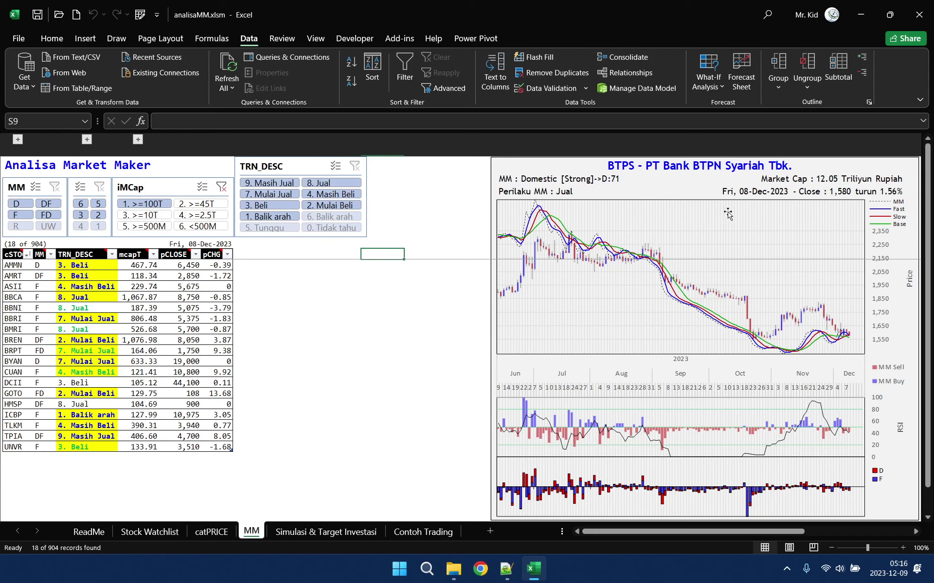
click(325, 257)
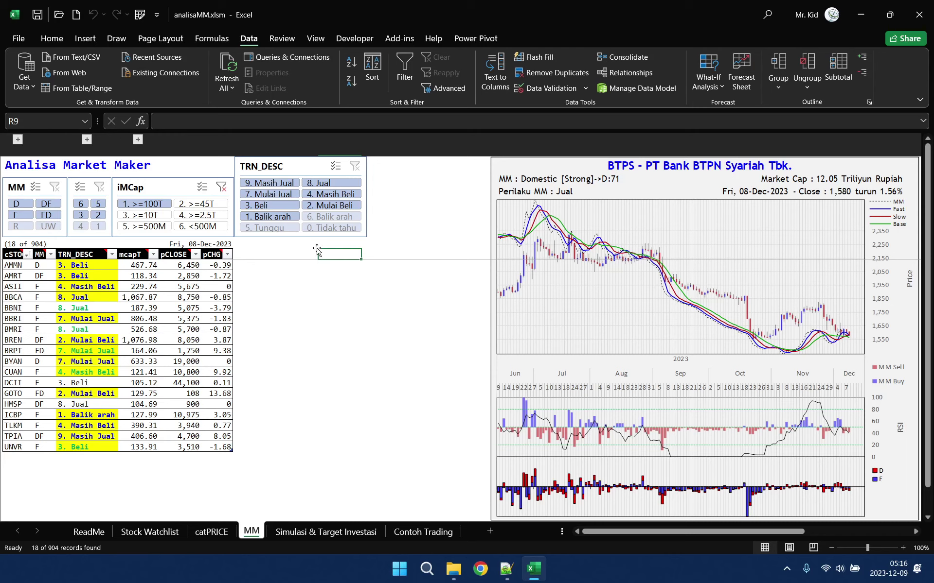
click(304, 255)
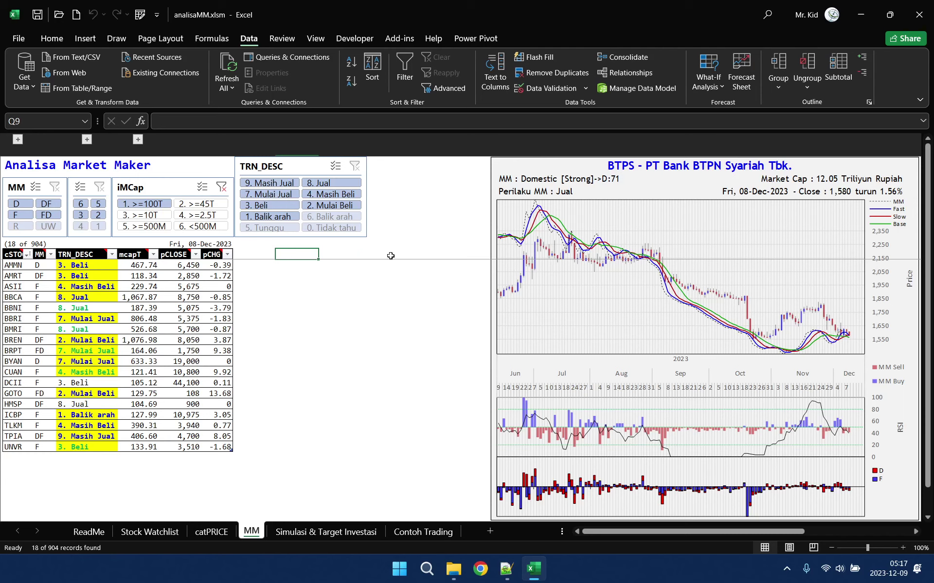
click(347, 254)
click(382, 254)
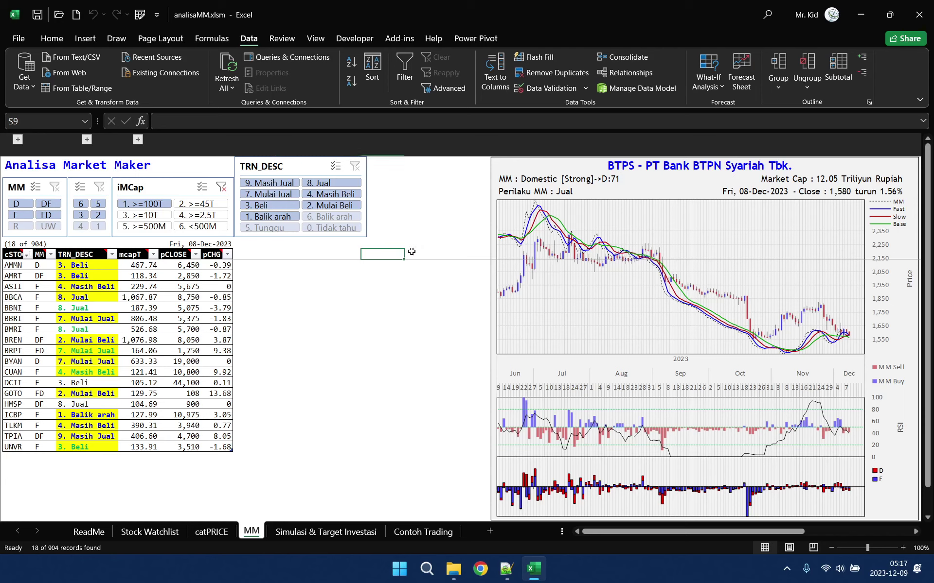
click(415, 253)
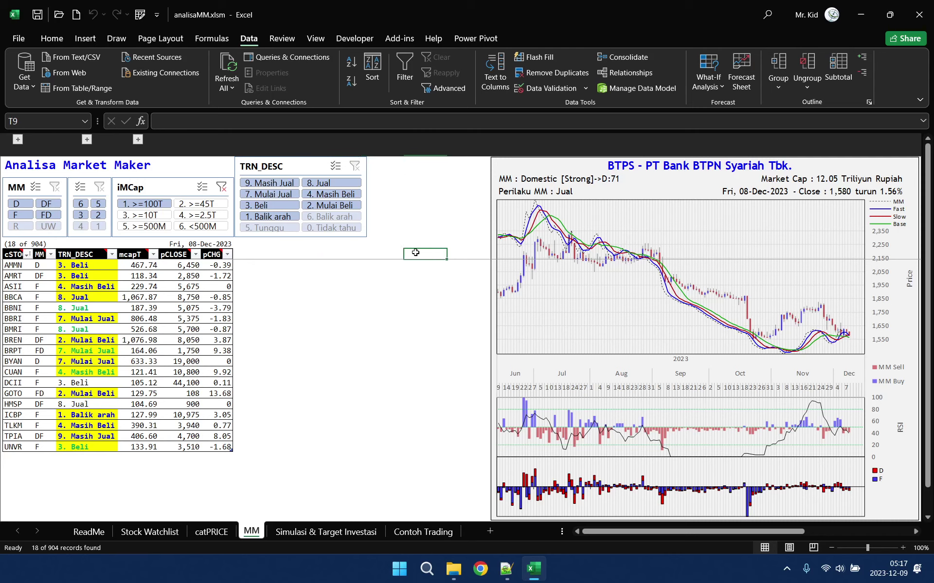
click(299, 254)
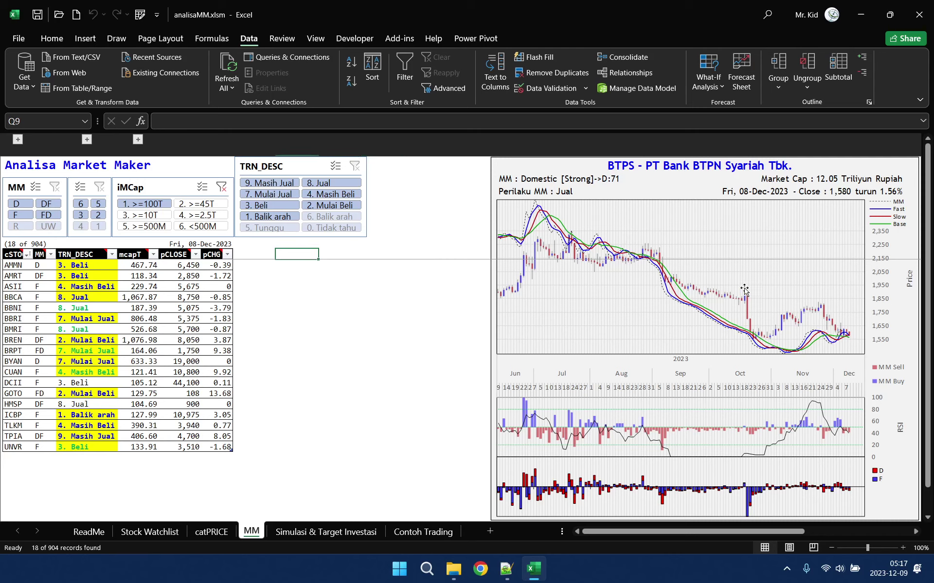
click(339, 252)
click(367, 253)
click(408, 253)
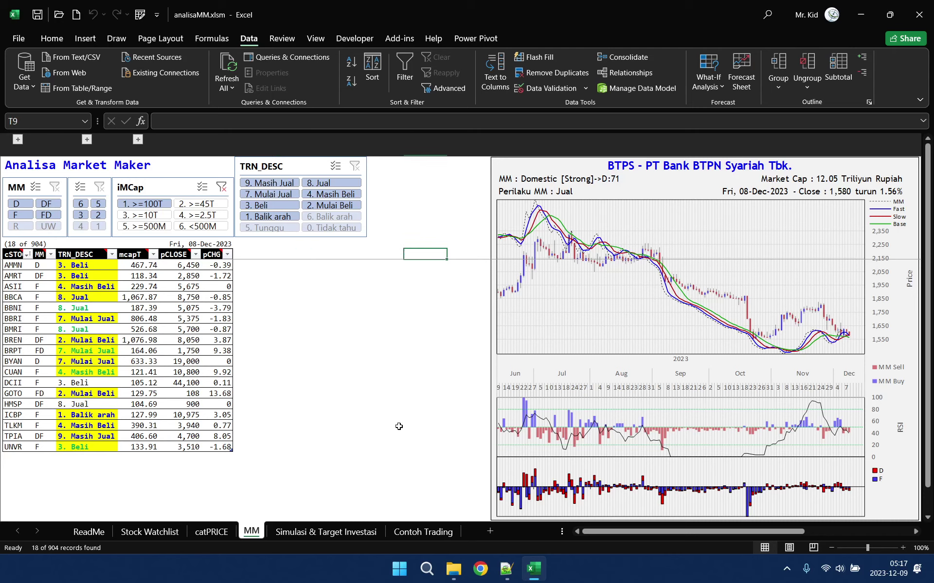
click(388, 253)
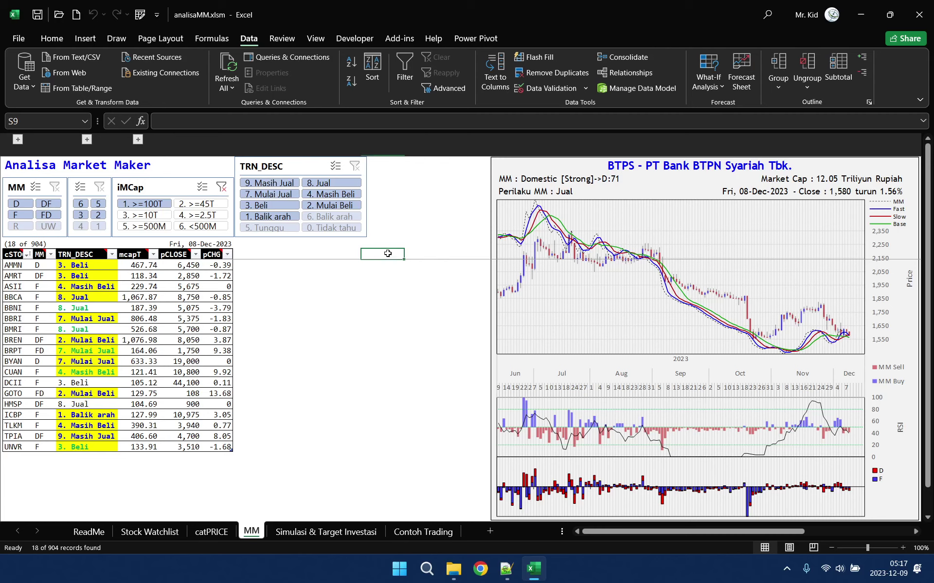
click(343, 257)
click(303, 254)
click(348, 253)
click(384, 253)
click(432, 251)
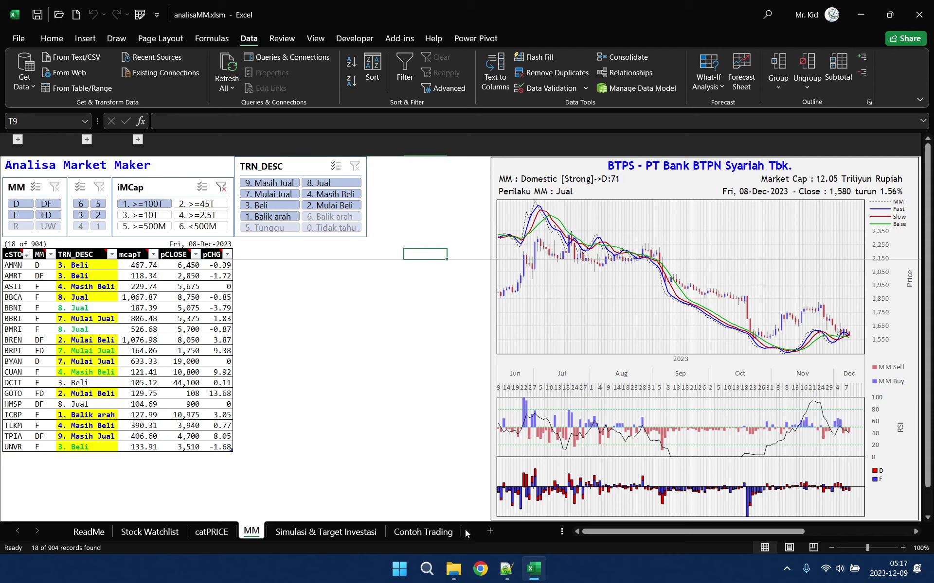
click(593, 572)
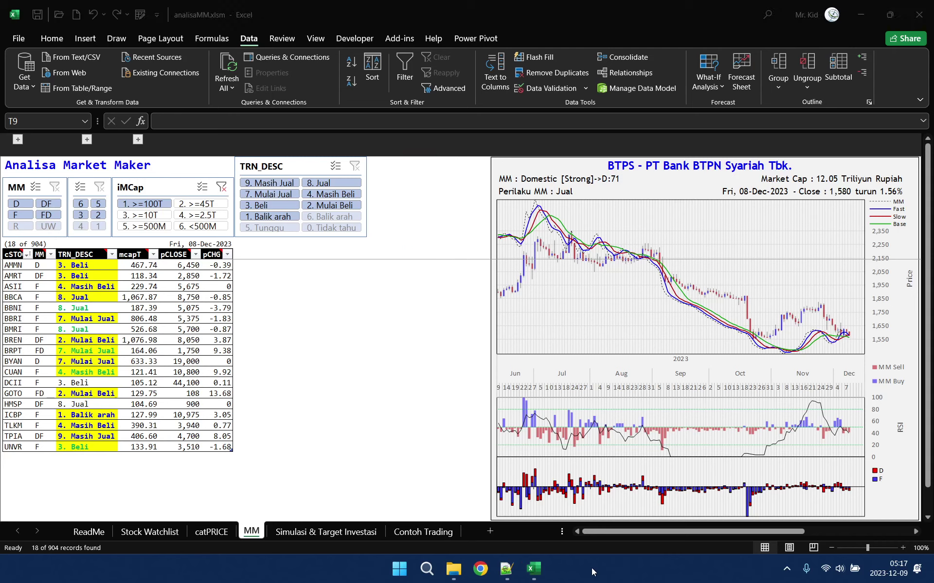